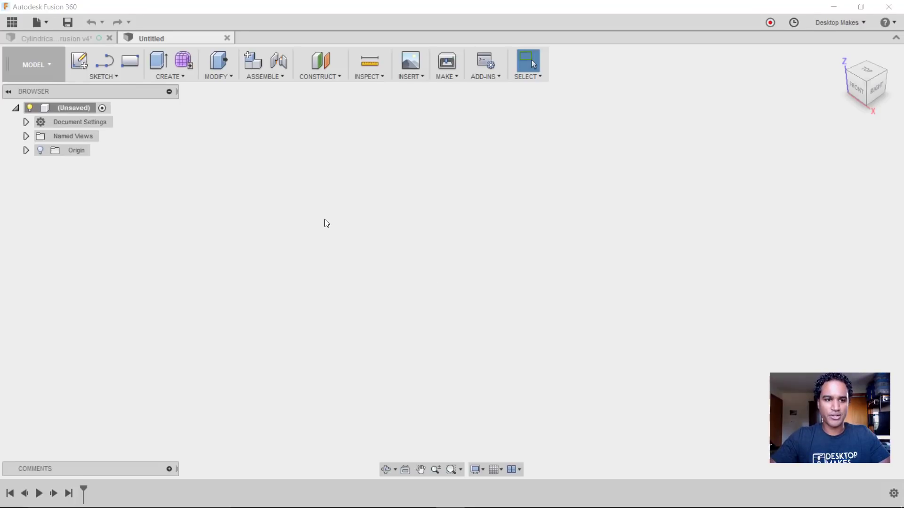
Step: Start a new sketch on the horizontal XY origin plane
left_click(116, 78)
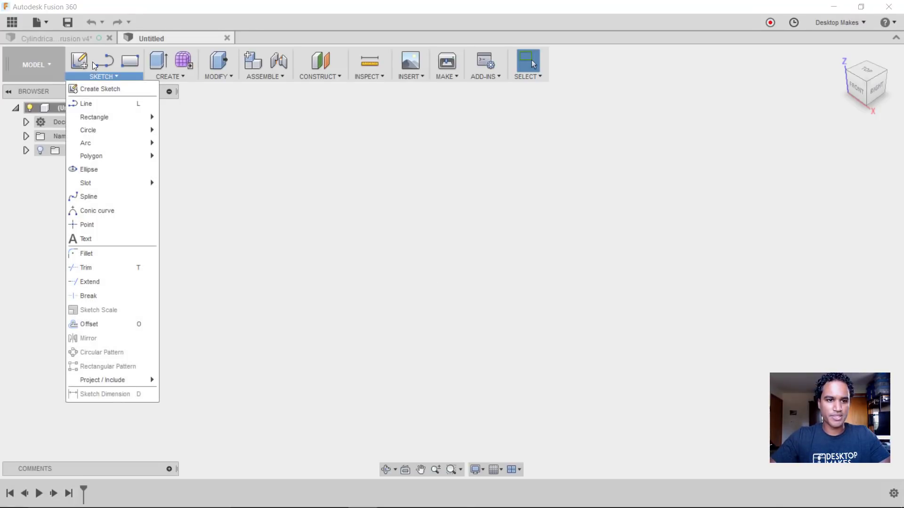
left_click(111, 86)
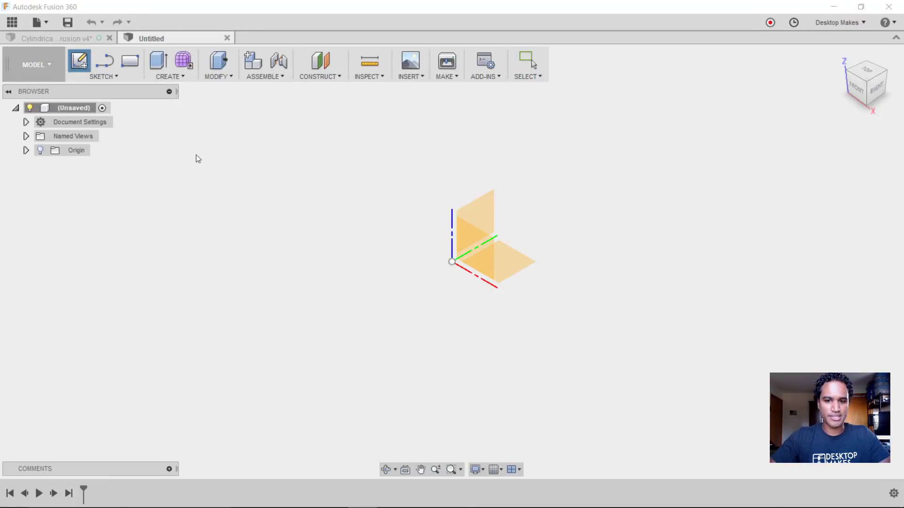
left_click(531, 261)
scroll(400, 334, "up", 2)
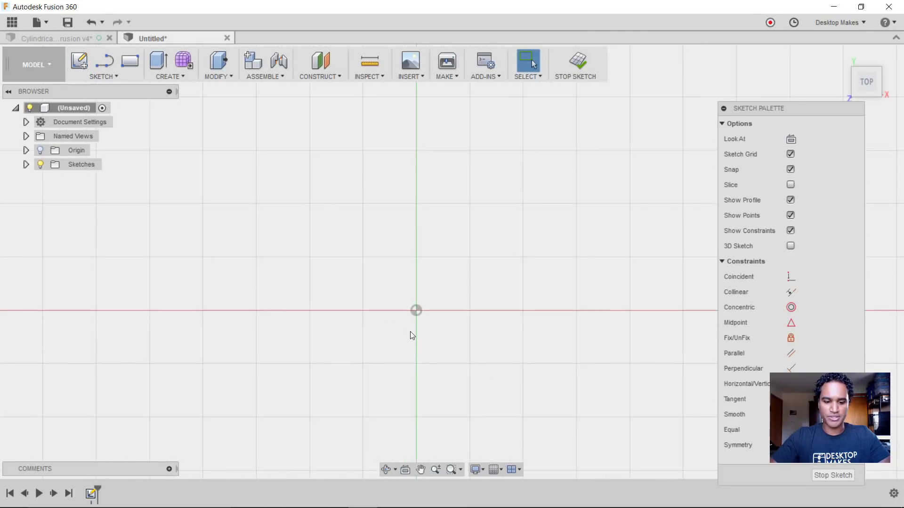
Step: Draw a circle centred on the origin with a diameter of 50 mm
key("c")
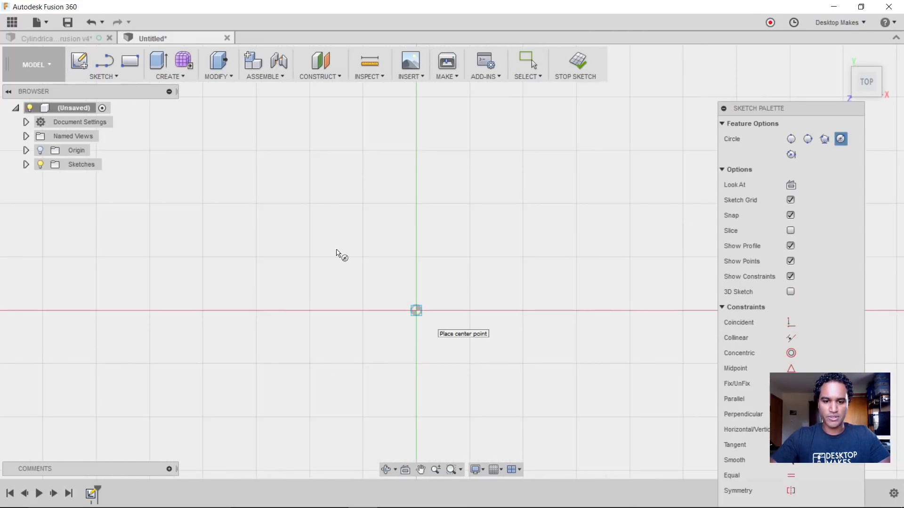
left_click(417, 310)
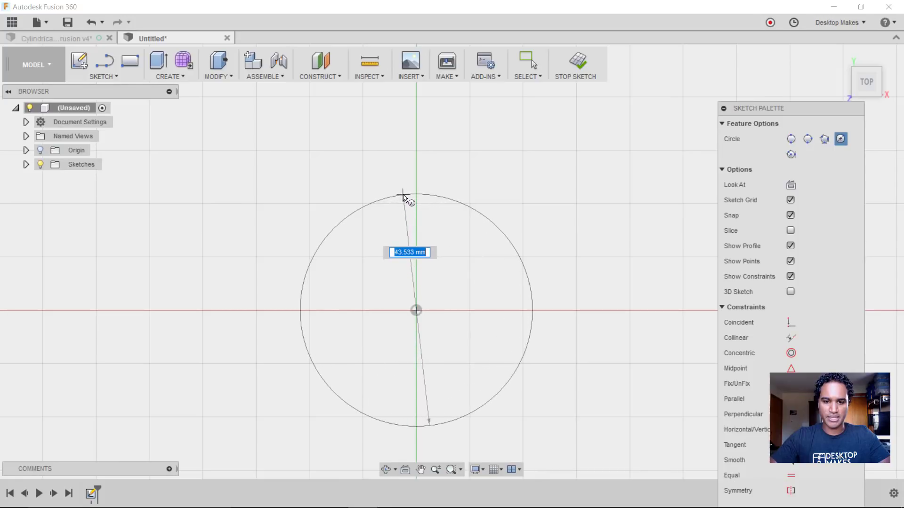
type("50")
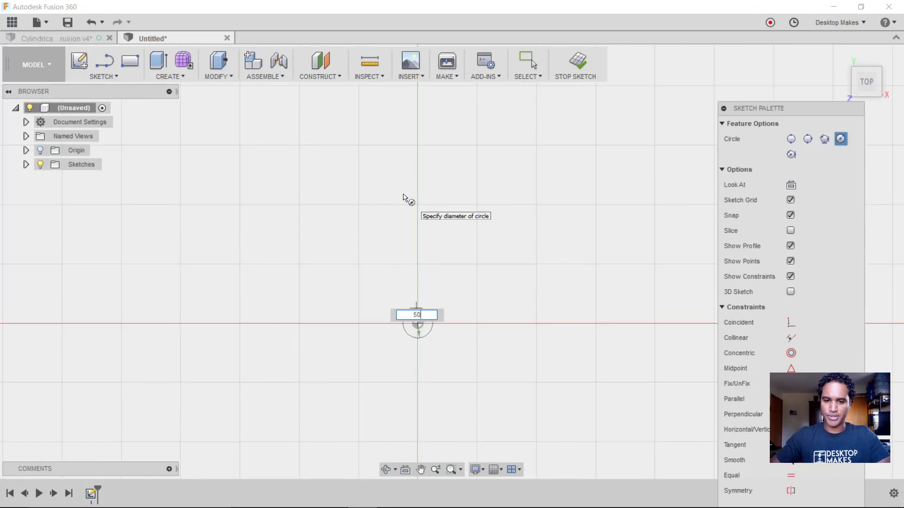
key("Tab")
key("Return")
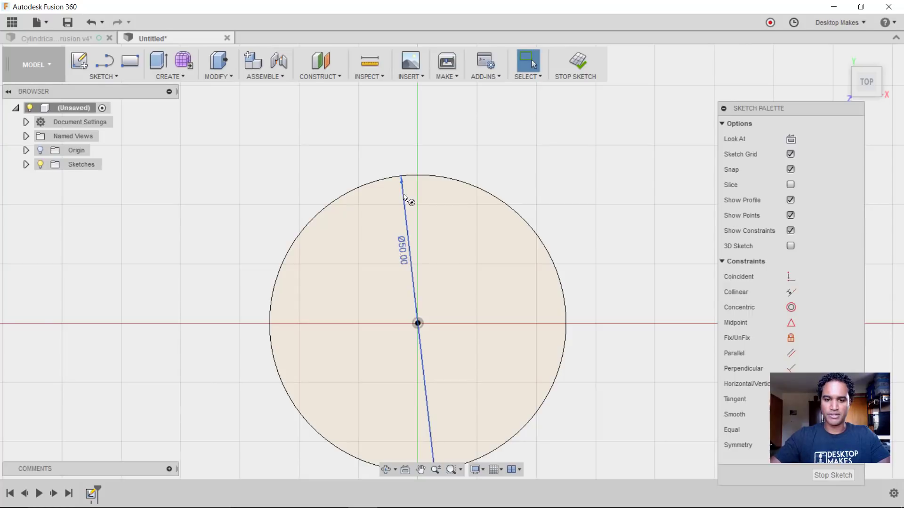
Step: Draw a vertical line about 28 mm long from the circle's centre upward past its edge
middle_click_drag(418, 187, 407, 212)
scroll(407, 212, "down", 1)
scroll(405, 211, "up", 5)
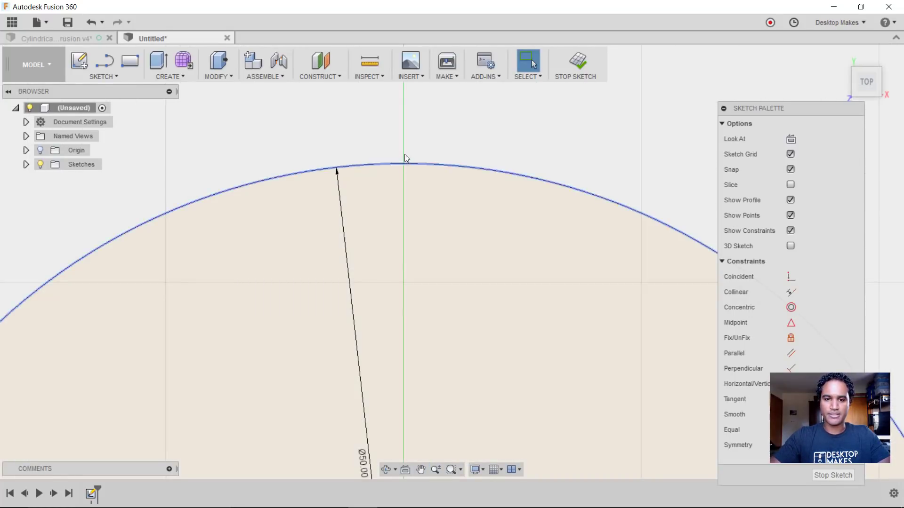
left_click(410, 164)
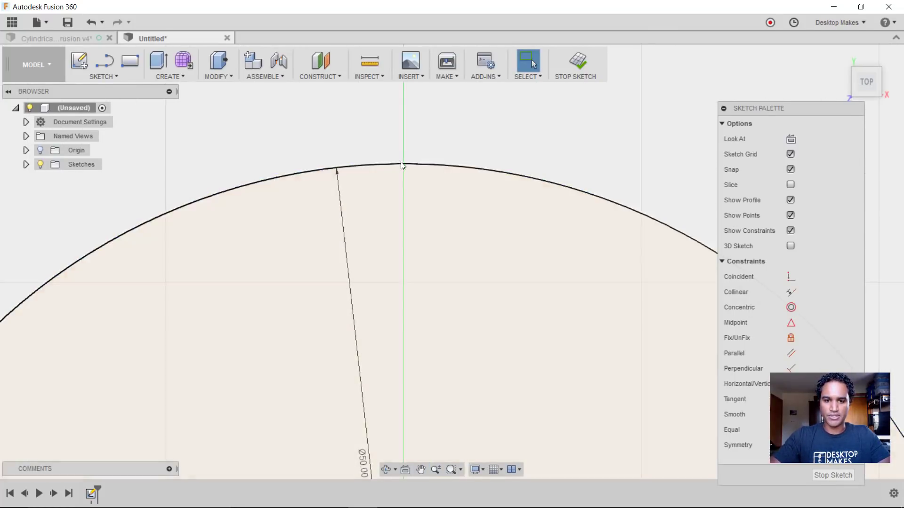
scroll(401, 207, "down", 4)
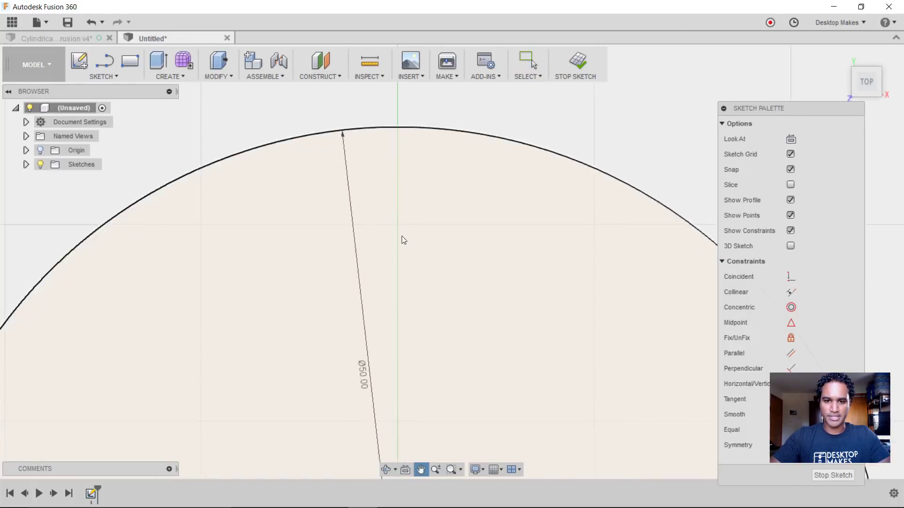
scroll(419, 237, "down", 1)
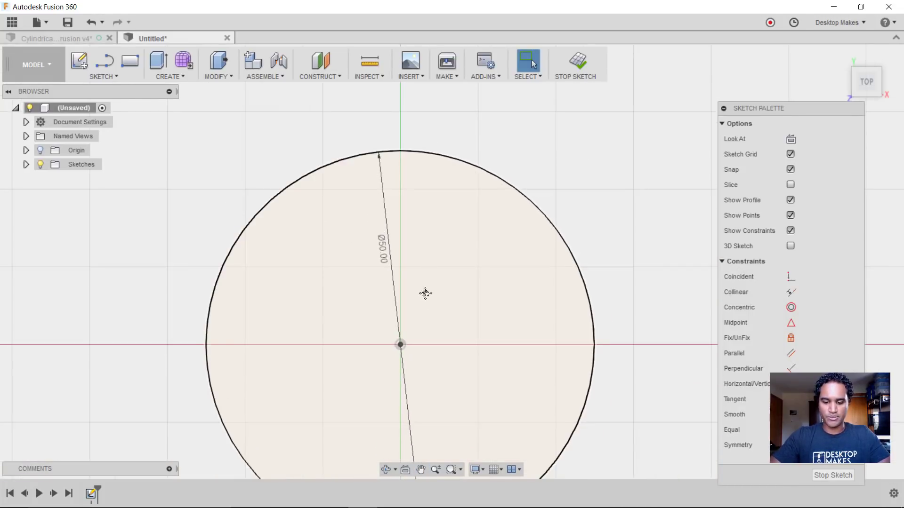
key("l")
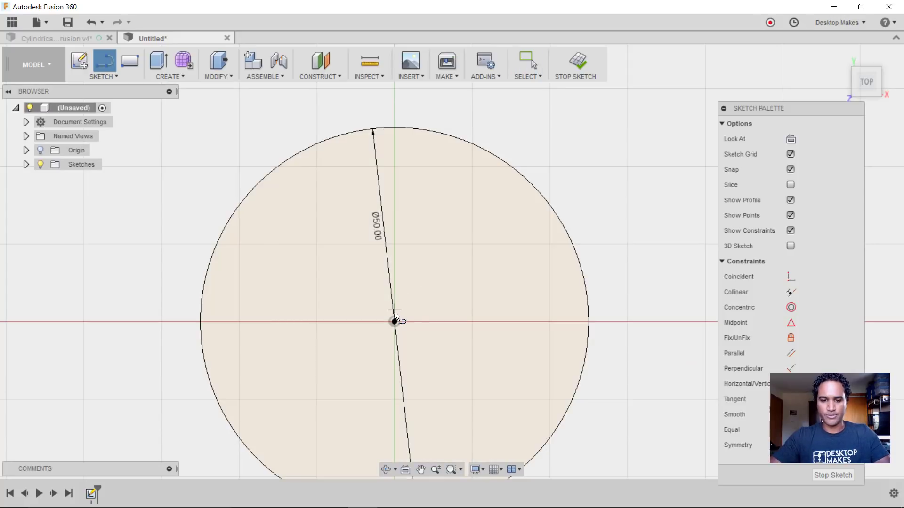
left_click(395, 322)
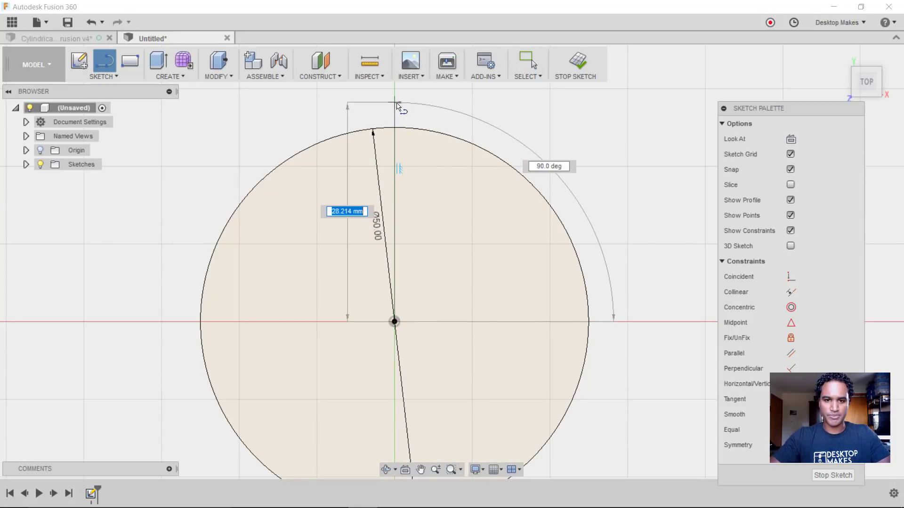
left_click(395, 103)
left_click(423, 103)
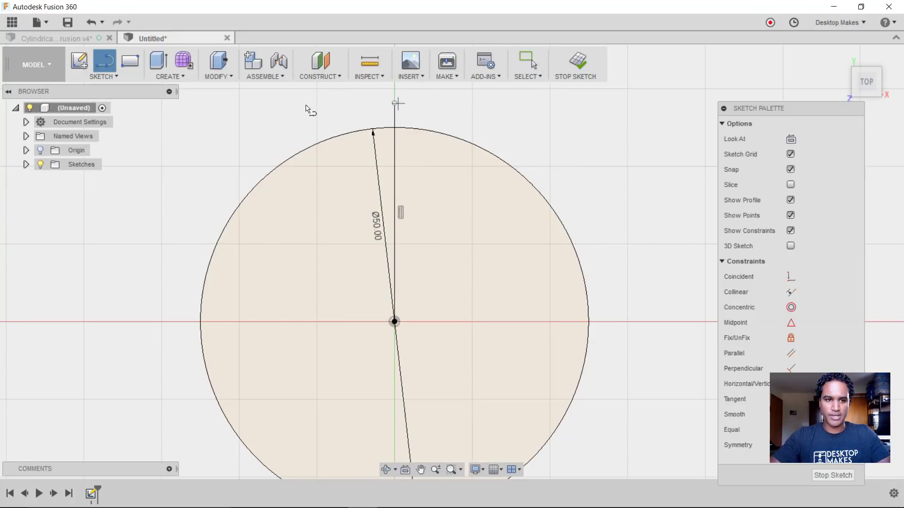
Step: Offset the vertical line 1 mm to its right
left_click(101, 76)
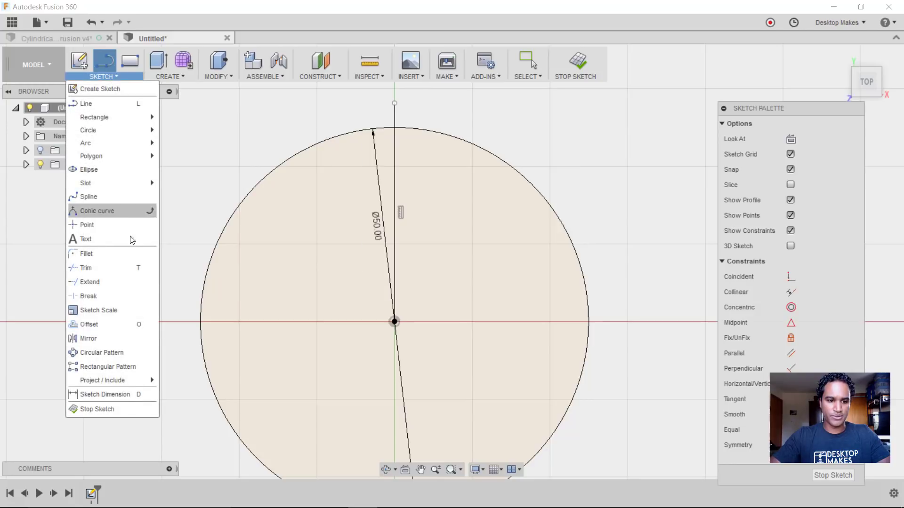
left_click(135, 327)
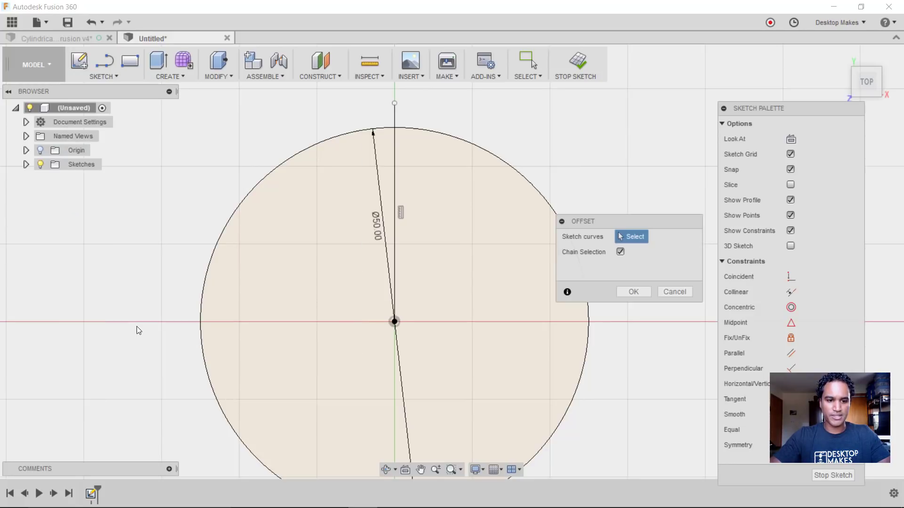
left_click(395, 113)
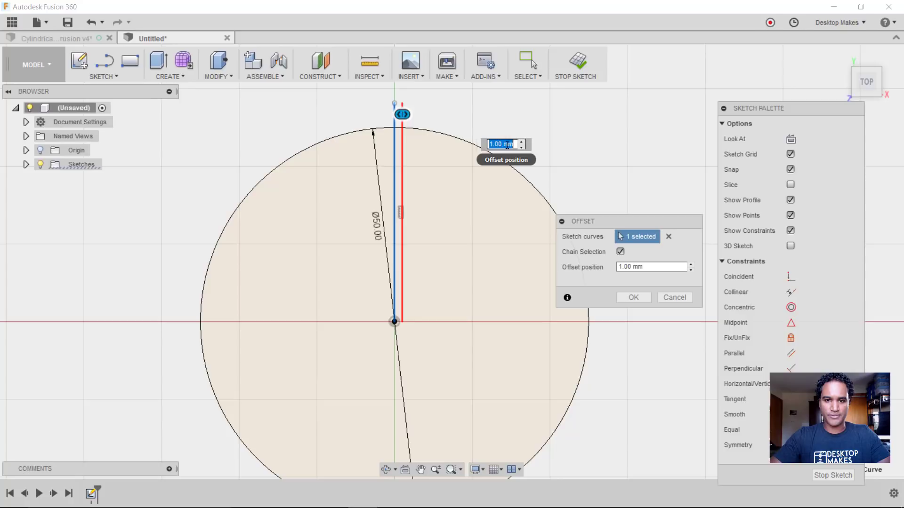
left_click(634, 297)
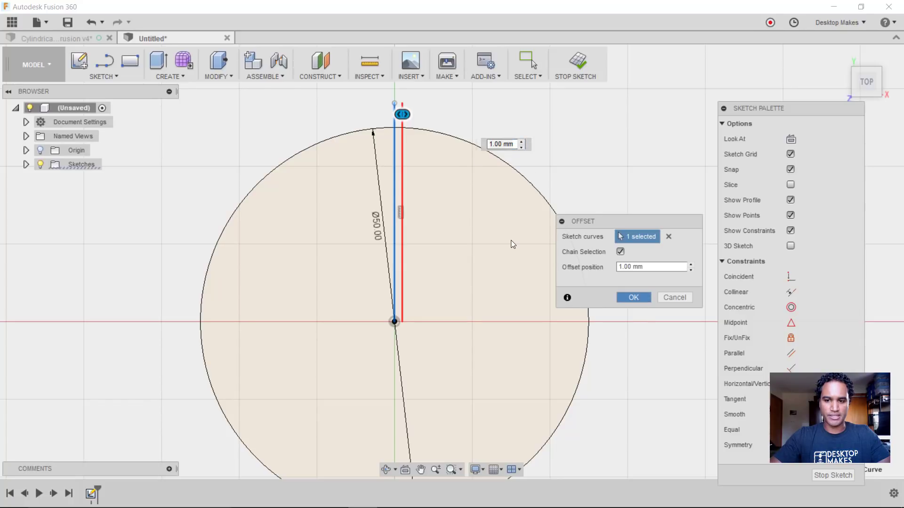
Step: Trim away the short arc of the circle between the two vertical lines to leave a gap
scroll(405, 103, "up", 2)
scroll(405, 104, "up", 4)
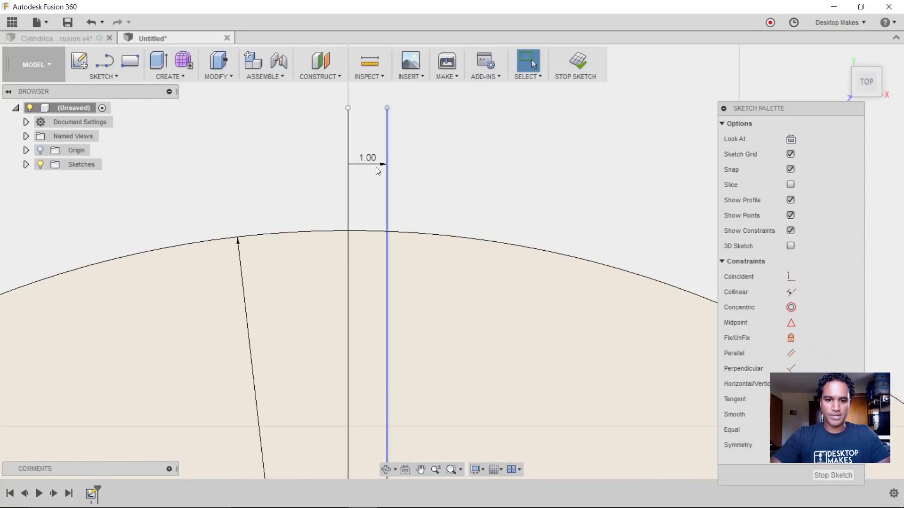
key("t")
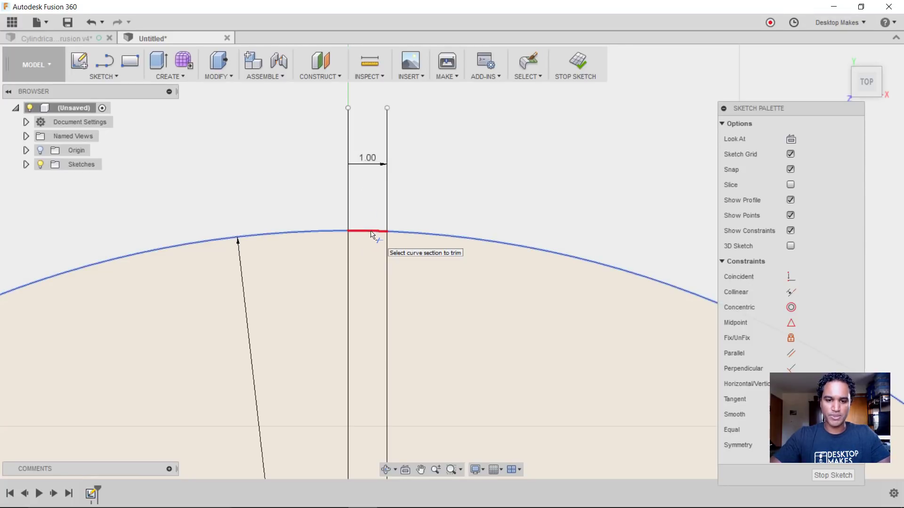
left_click(372, 234)
scroll(373, 252, "down", 2)
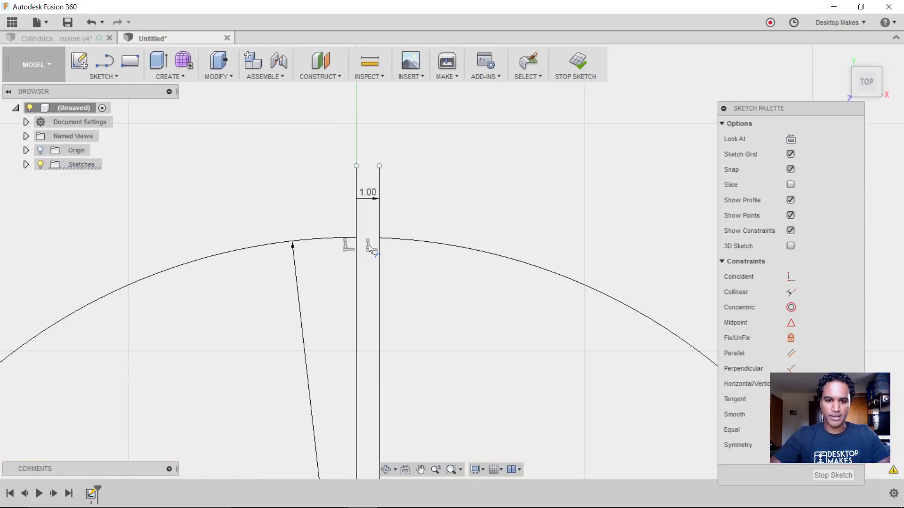
key("Escape")
Step: Convert both vertical lines to construction lines
left_click(355, 214)
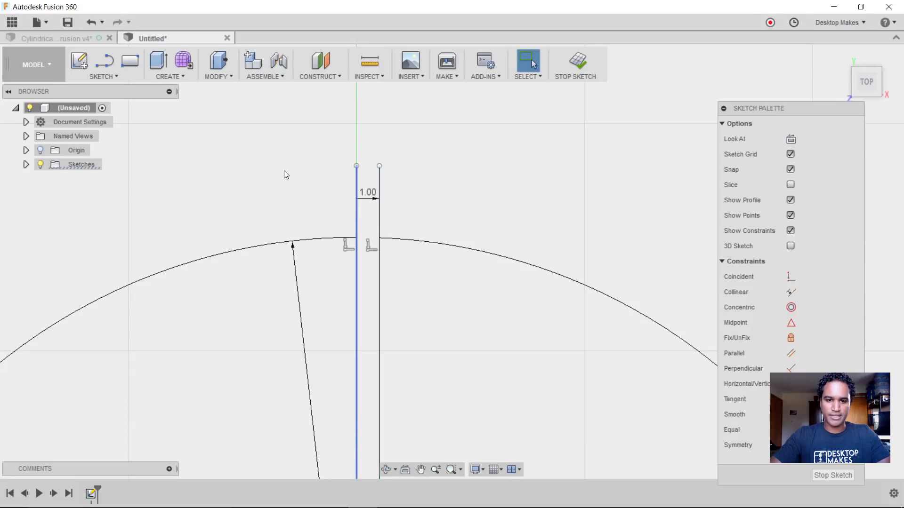
key("x")
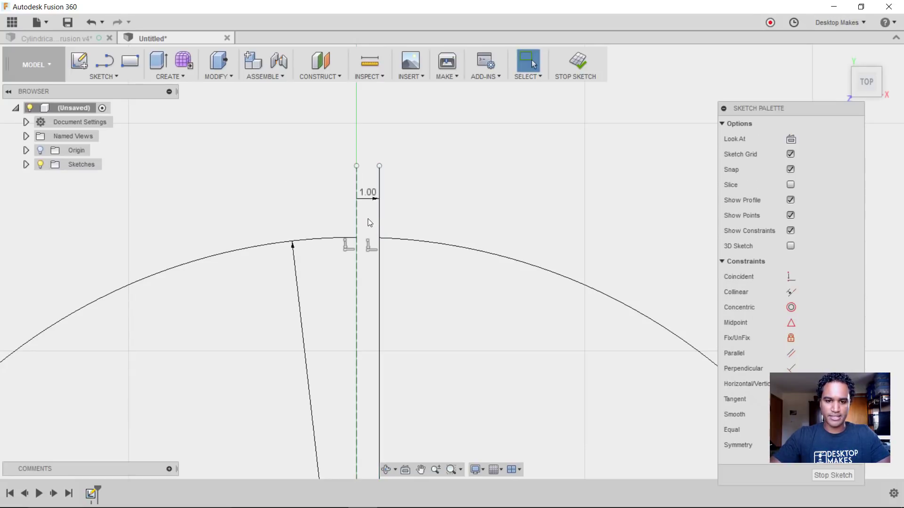
left_click(379, 221)
key("x")
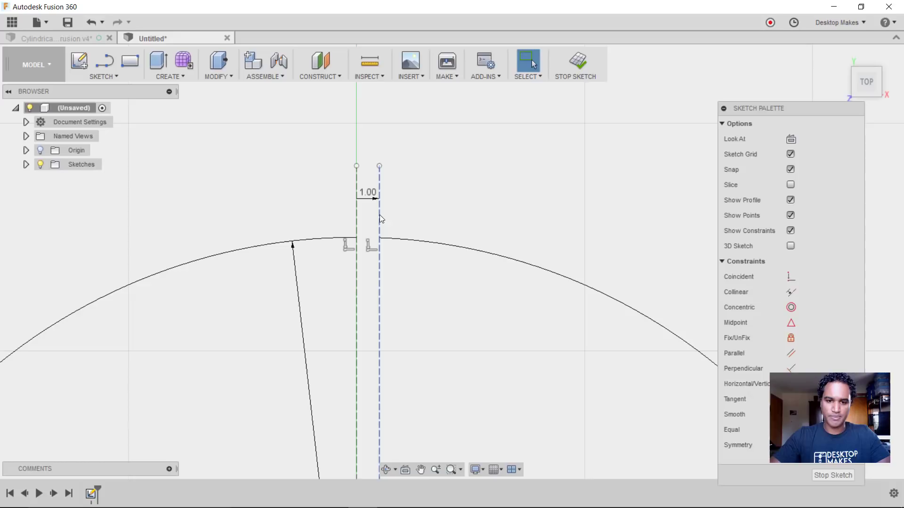
Step: Finish the sketch and switch to the Sheet Metal workspace
scroll(420, 303, "down", 1)
middle_click_drag(440, 310, 455, 236)
scroll(453, 264, "down", 1)
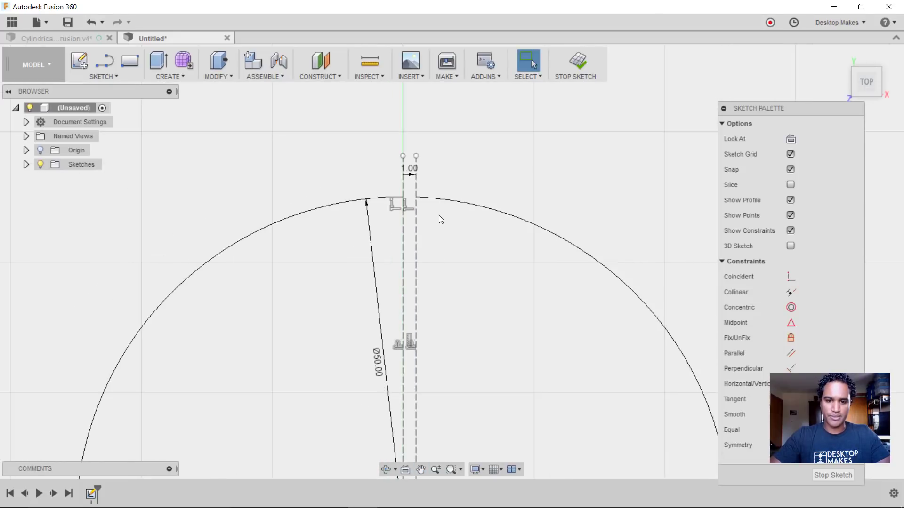
scroll(438, 215, "up", 4)
scroll(381, 198, "down", 9)
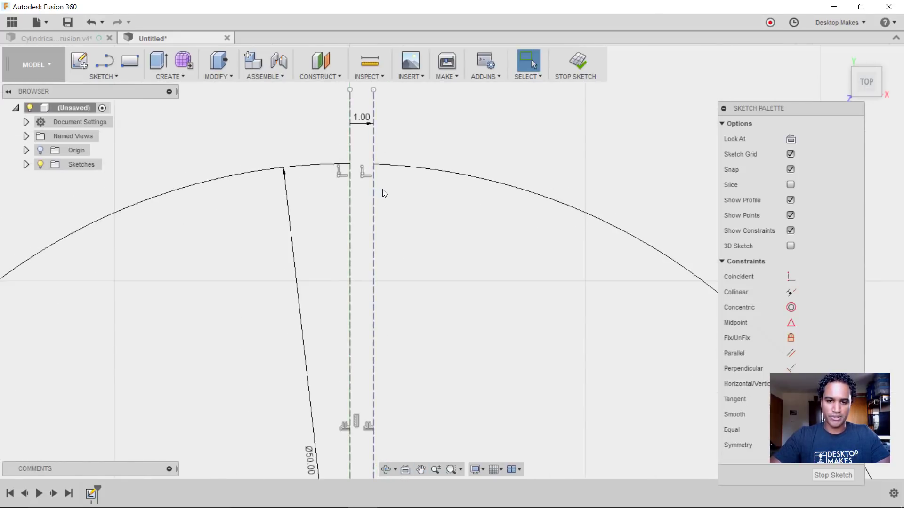
left_click(576, 67)
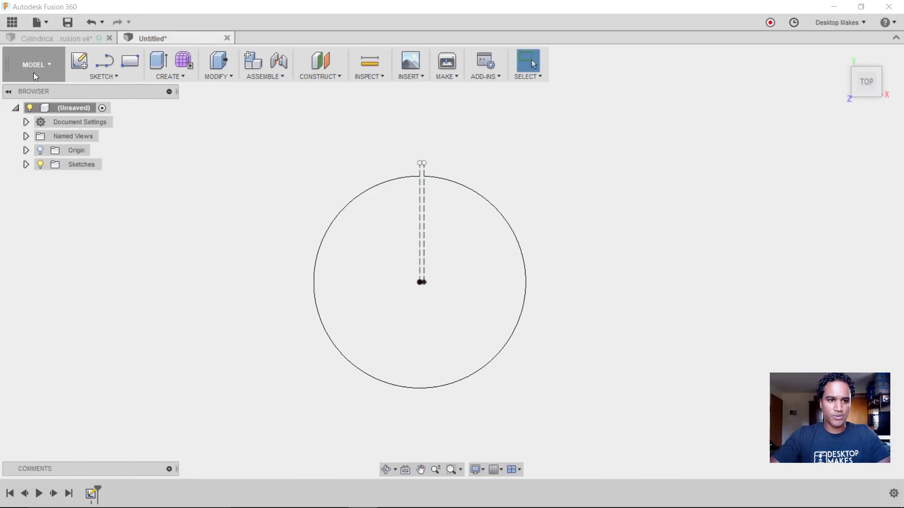
left_click(49, 65)
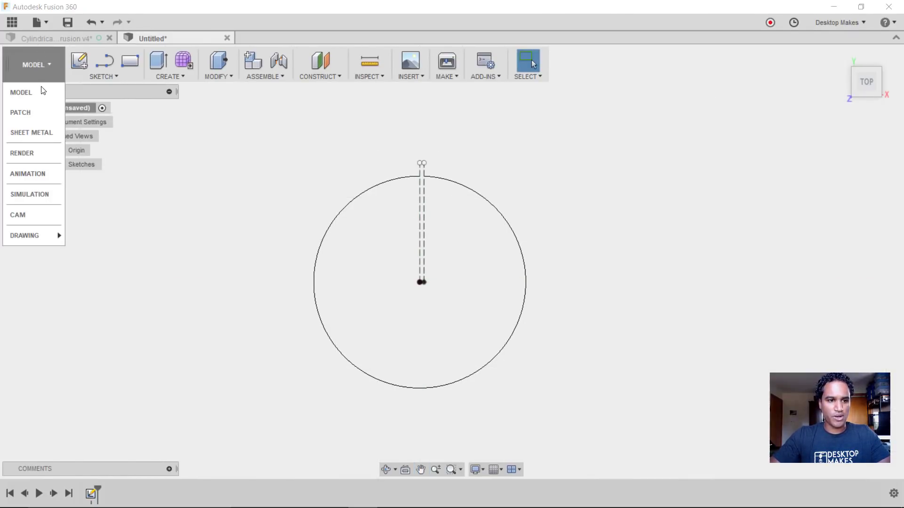
left_click(40, 134)
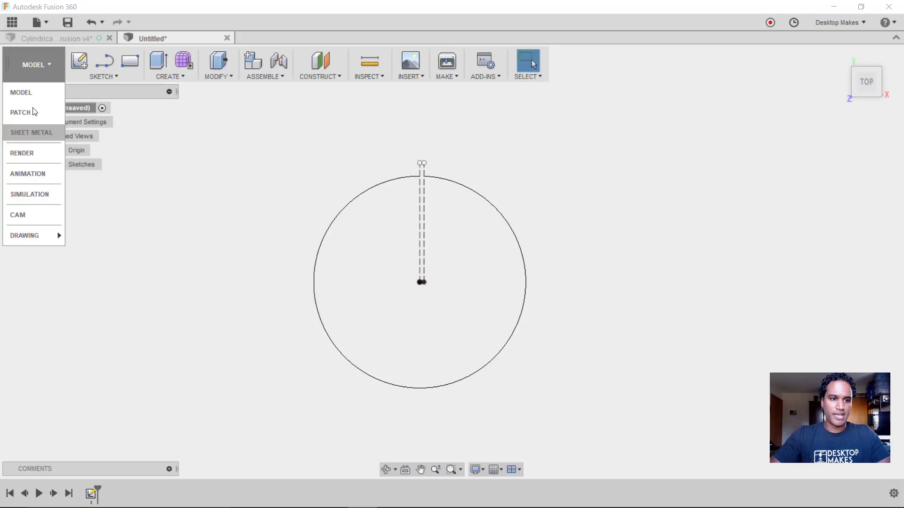
Step: Create a sheet metal flange from the open circle profile, extended upward by a distance of 40 mm
middle_click_drag(262, 270, 262, 226, "shift")
left_click(181, 80)
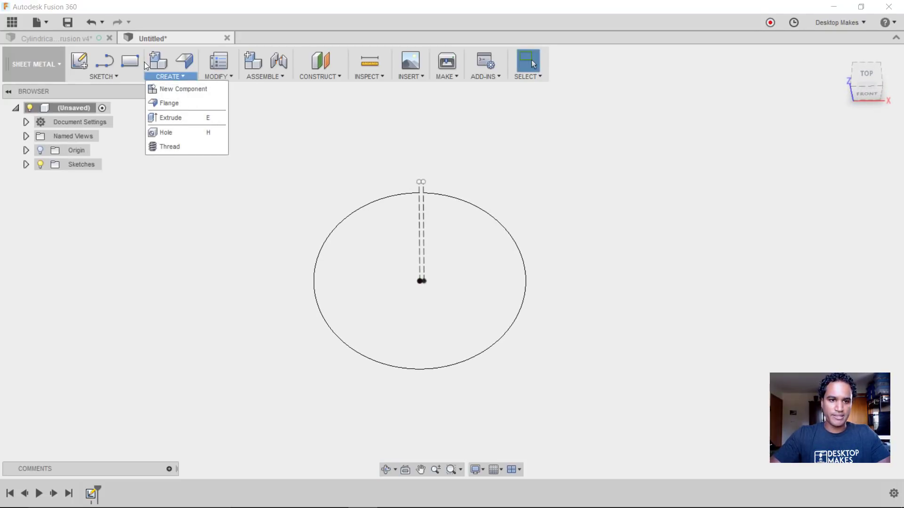
left_click(173, 101)
left_click(325, 238)
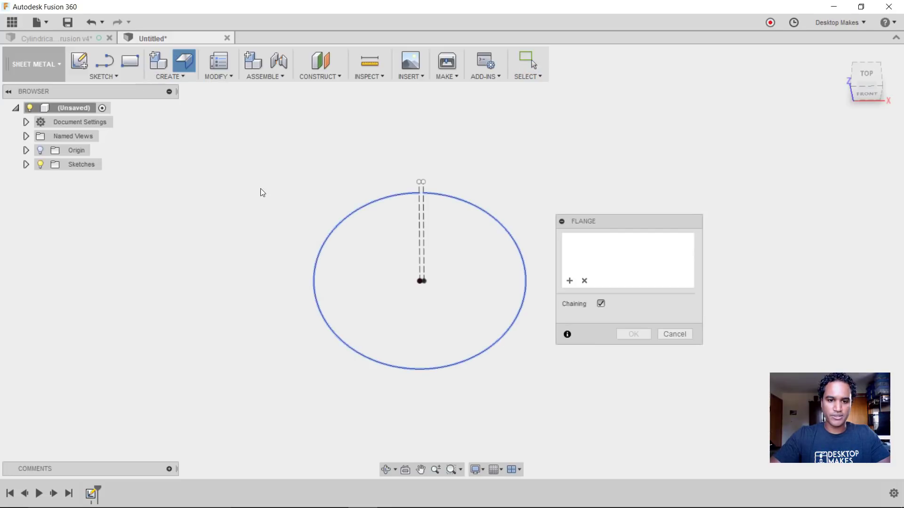
left_click_drag(330, 239, 324, 176)
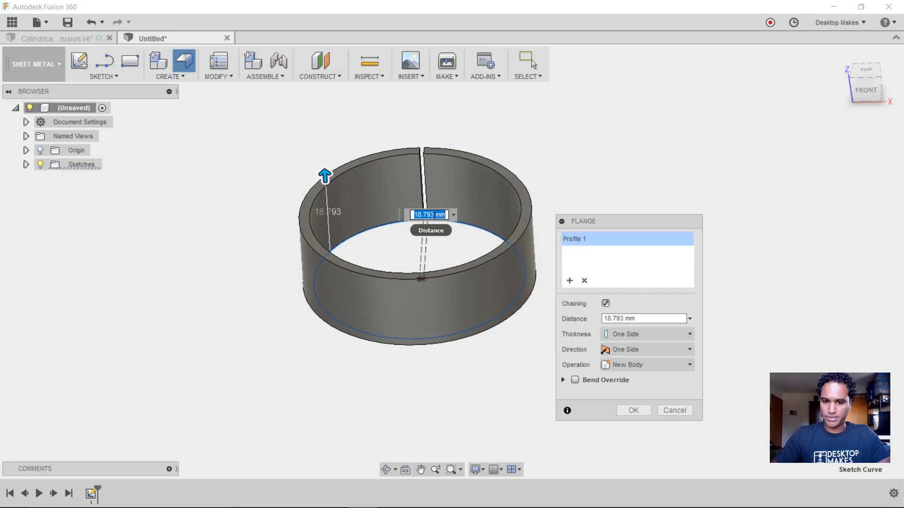
type("40")
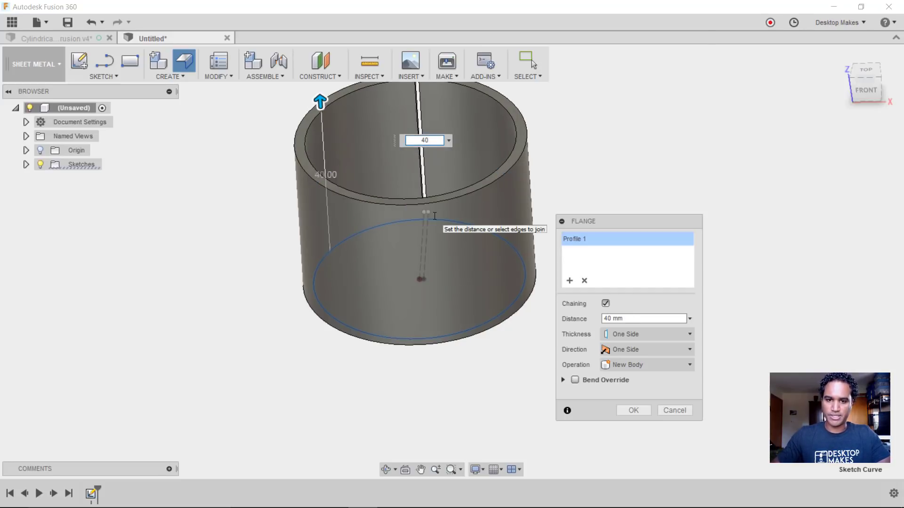
key("Return")
middle_click_drag(647, 241, 530, 353, "shift")
middle_click_drag(514, 299, 520, 343)
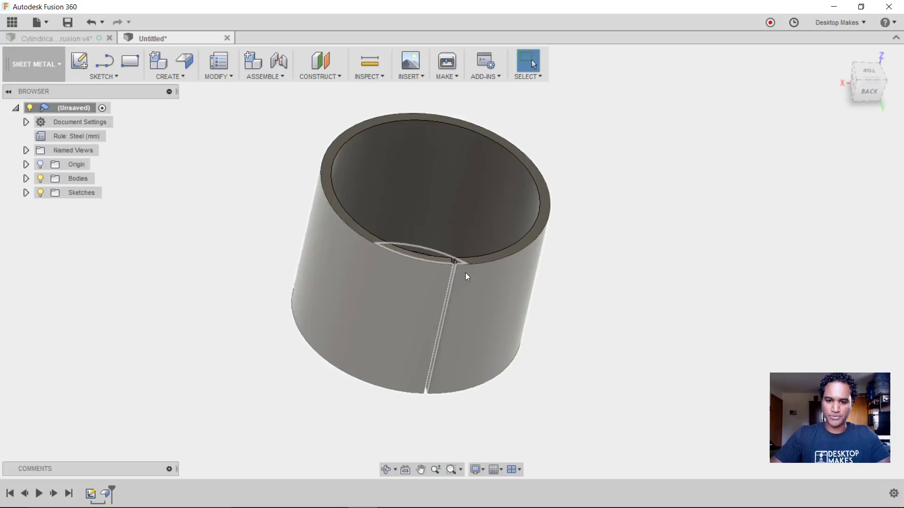
scroll(465, 273, "up", 5)
scroll(510, 319, "down", 4)
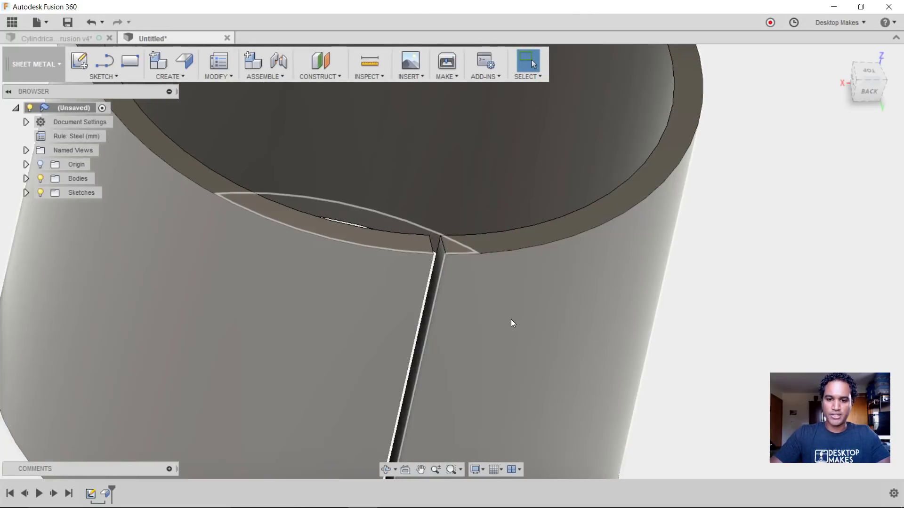
Step: Extrude the narrow end face at the cylinder's gap by 0.5 mm into the gap, using the Join operation
scroll(471, 298, "up", 7)
scroll(442, 234, "up", 2)
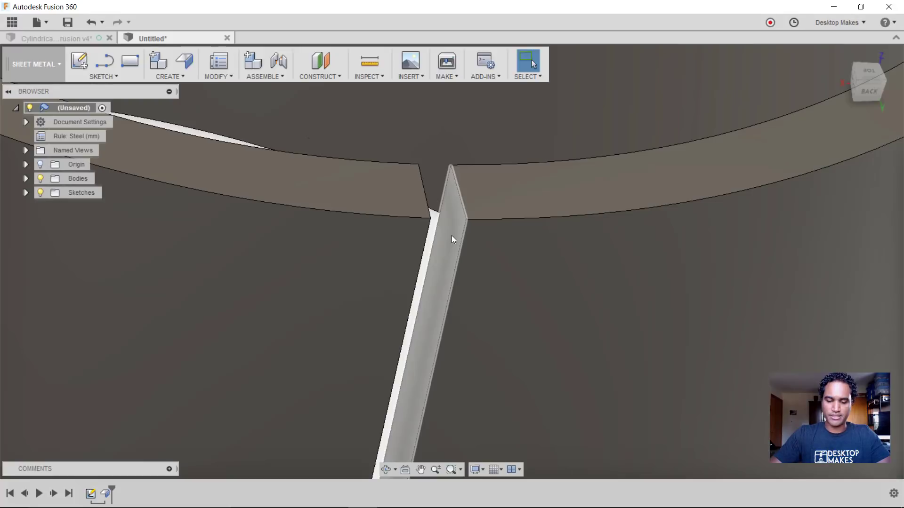
key("e")
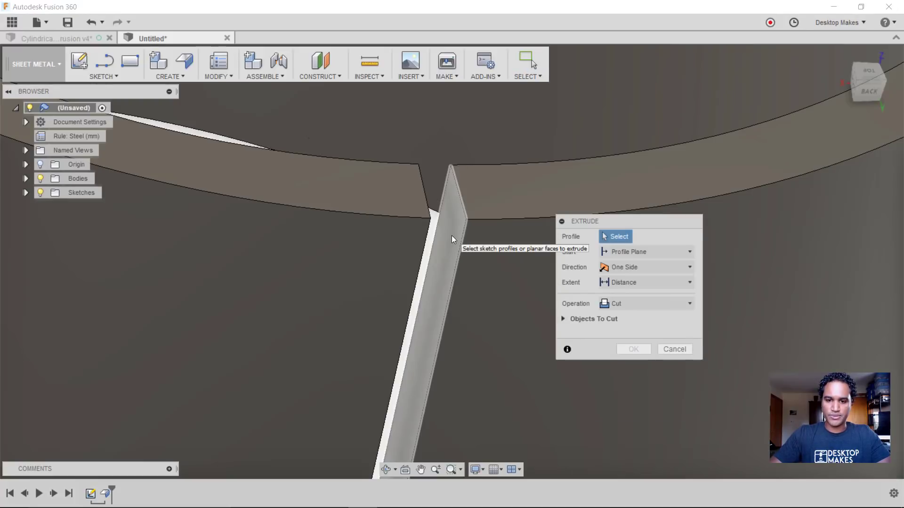
left_click(452, 238)
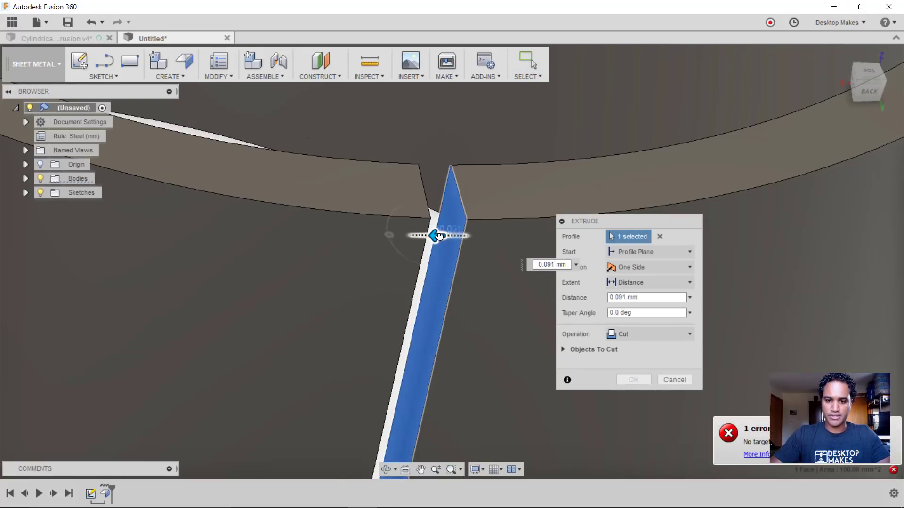
left_click_drag(437, 236, 428, 236)
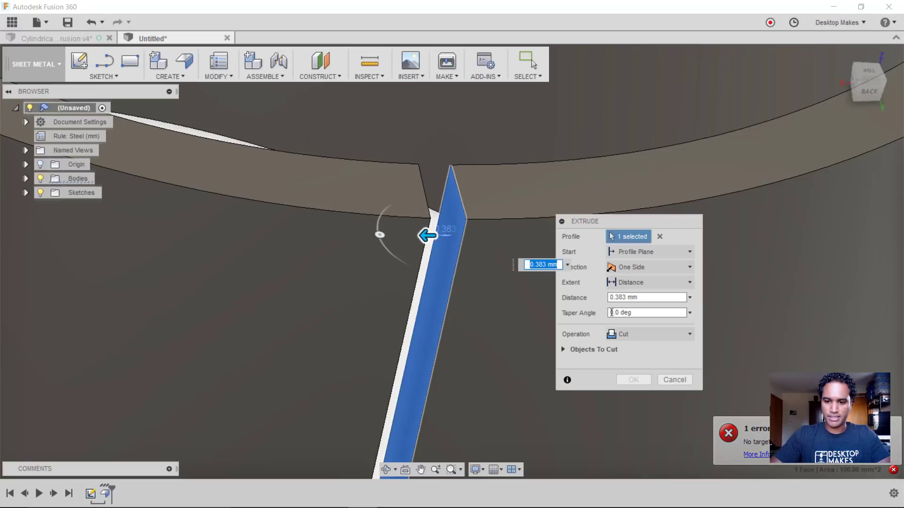
left_click(645, 332)
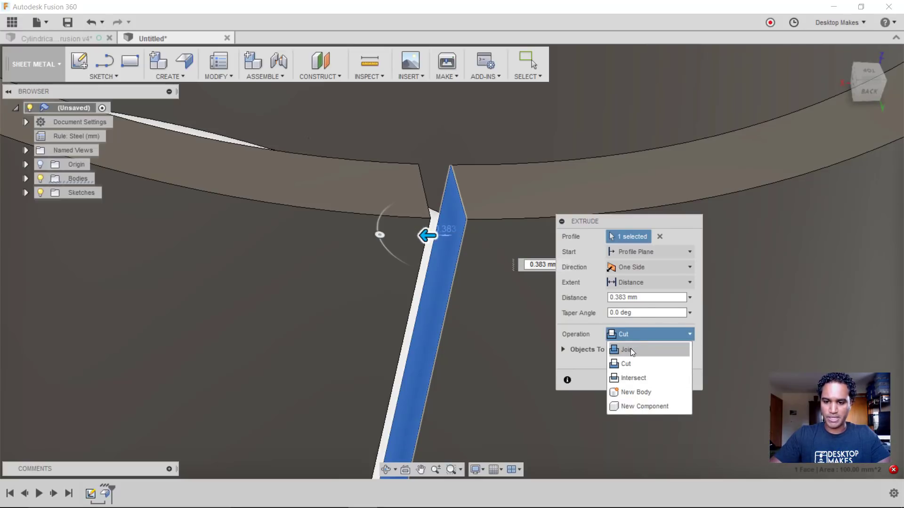
left_click(626, 363)
key("Up")
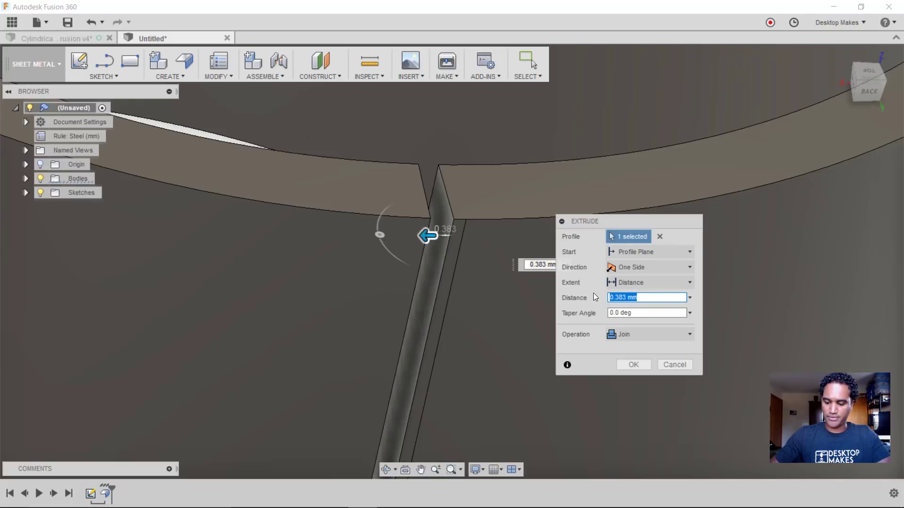
type("0.5")
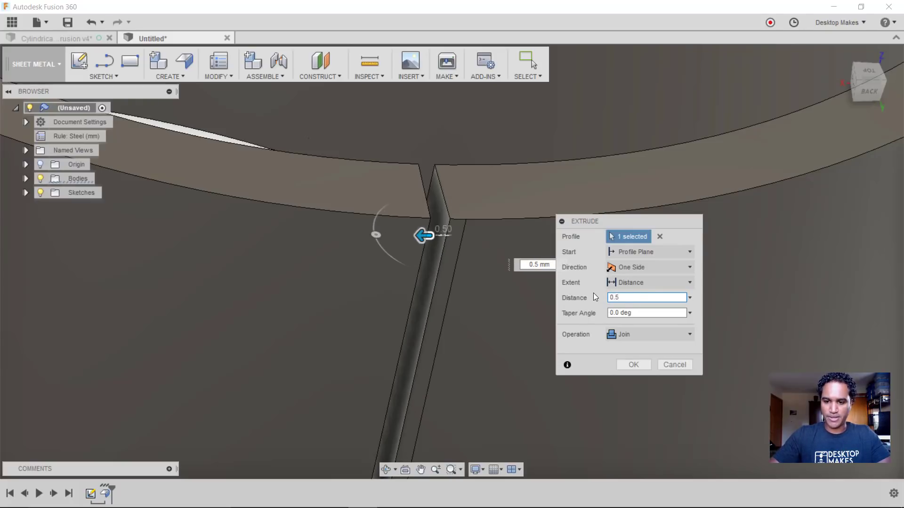
left_click(631, 368)
Step: Unfold all bends of the cylinder, using the narrow flat face beside the gap as the stationary entity
scroll(631, 365, "down", 3)
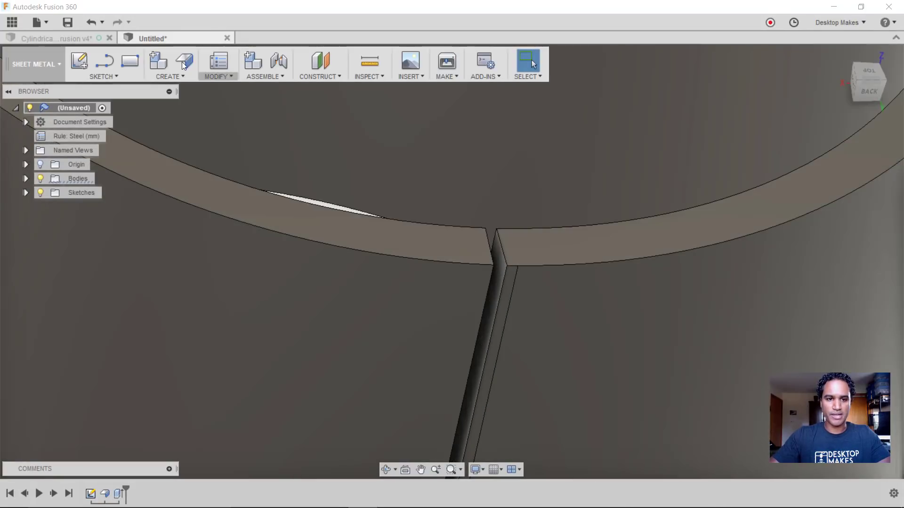
left_click(217, 76)
left_click(221, 88)
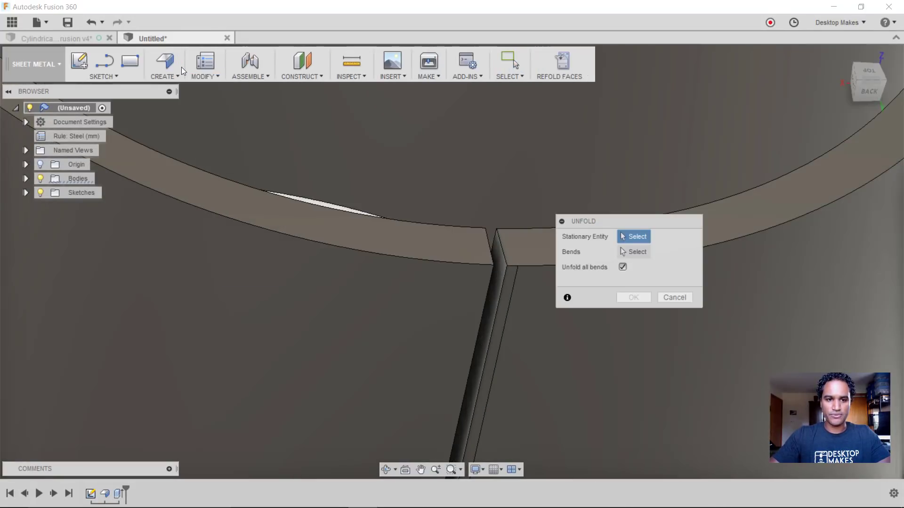
scroll(500, 320, "up", 2)
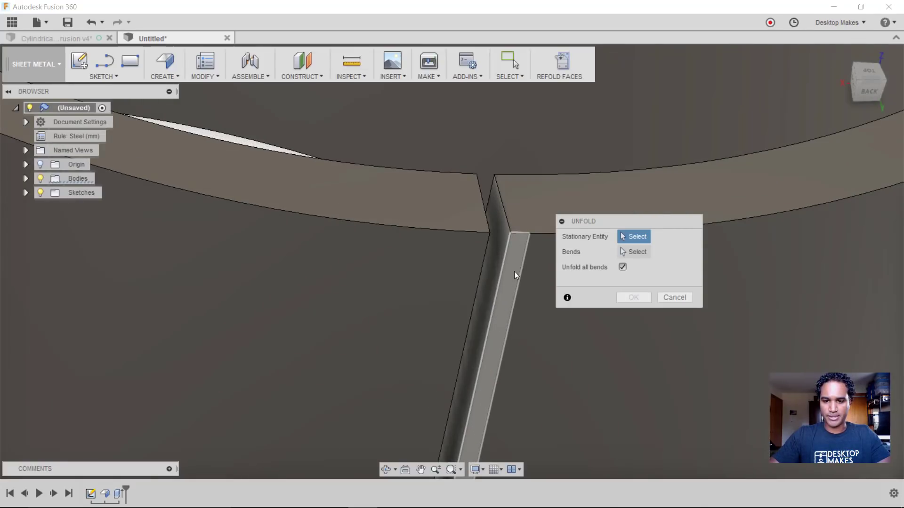
left_click(406, 225)
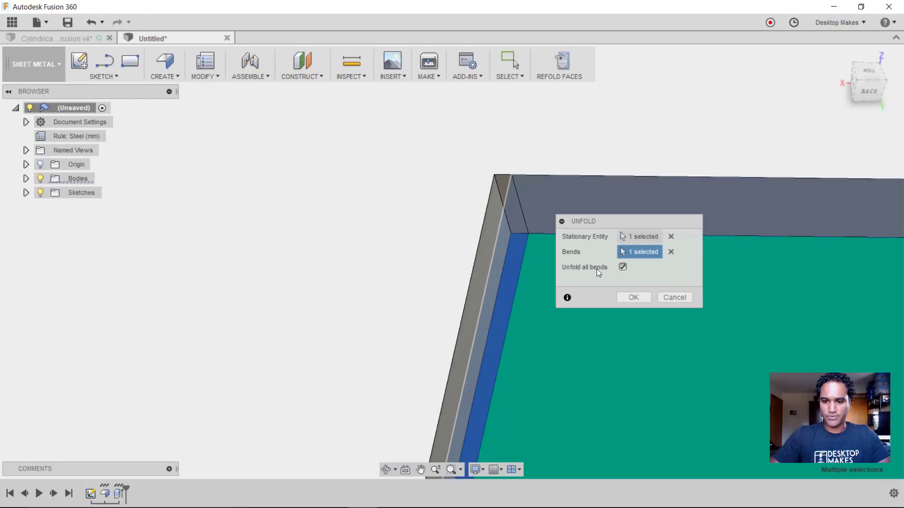
left_click(633, 297)
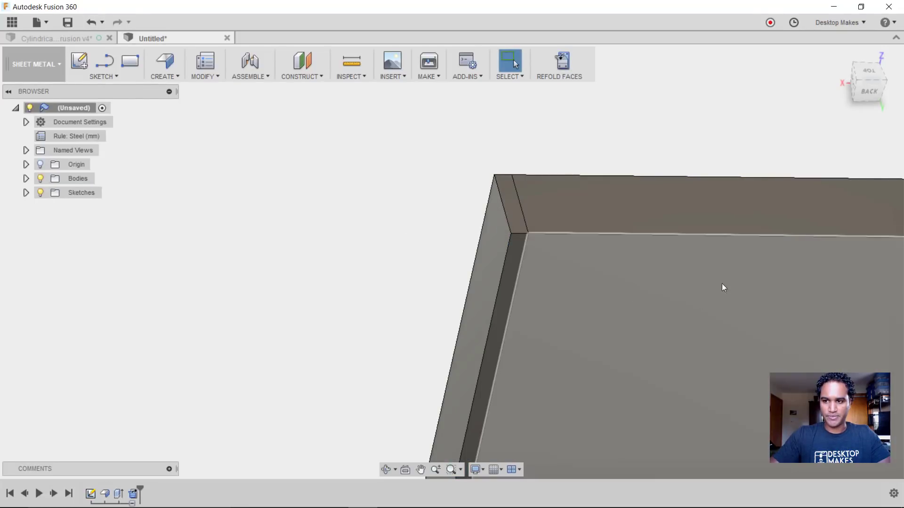
Step: View the unfolded sheet from the back and start a new sketch on its large flat face
left_click(868, 91)
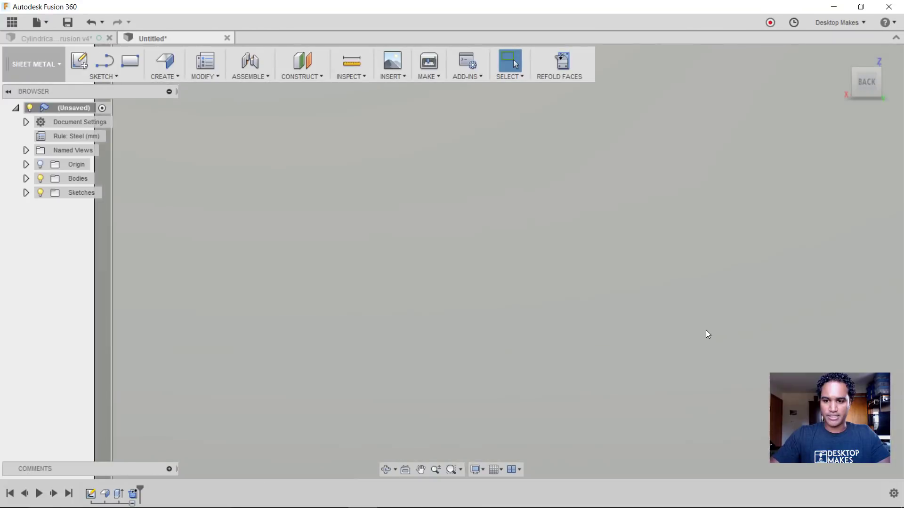
scroll(705, 329, "down", 6)
middle_click_drag(705, 323, 194, 324)
scroll(252, 310, "down", 2)
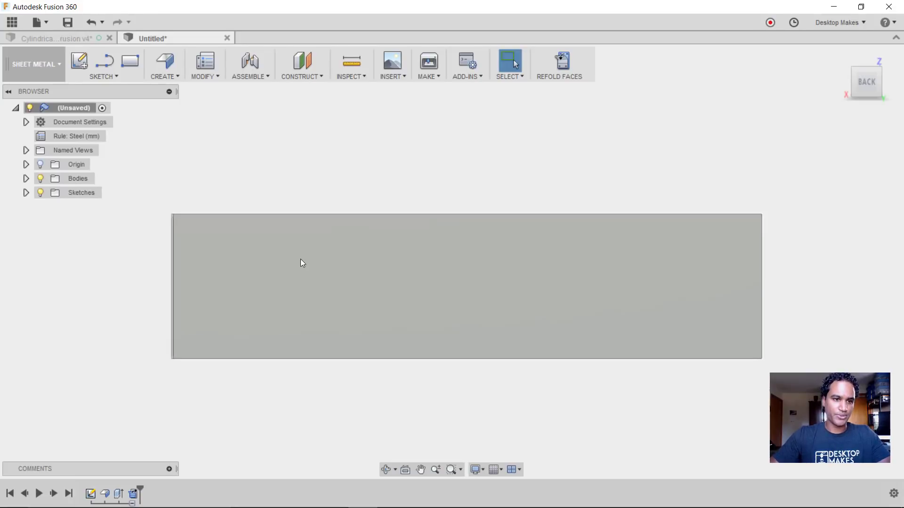
left_click(94, 78)
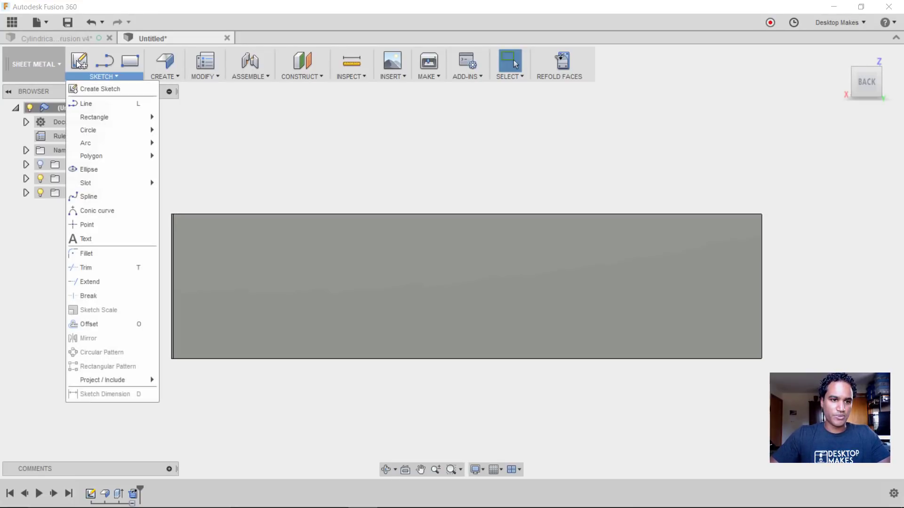
left_click(93, 88)
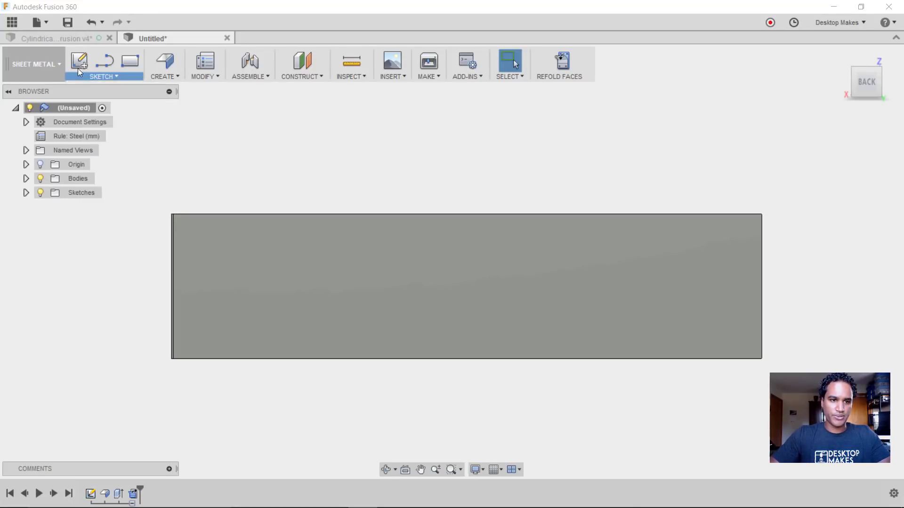
left_click(281, 230)
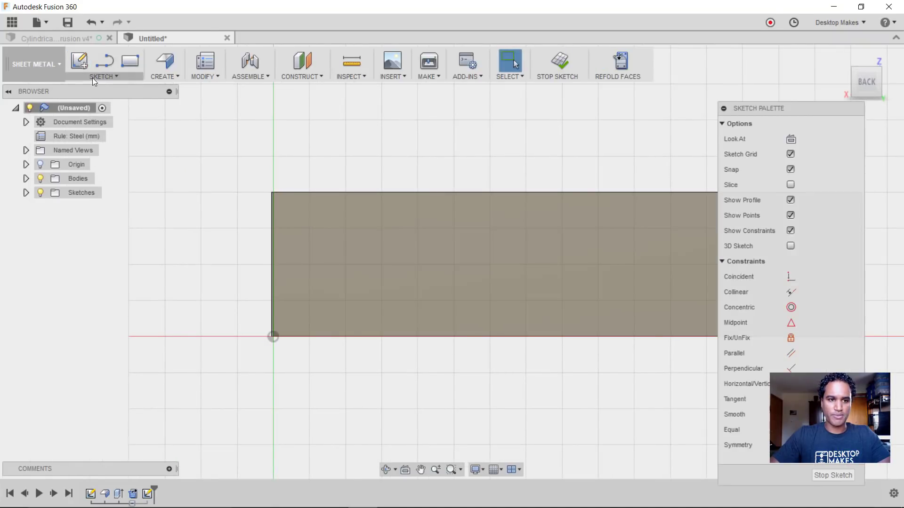
Step: Insert the sketch text "desktopmakes.com" on the flat sheet with a height of 18 mm
left_click(94, 78)
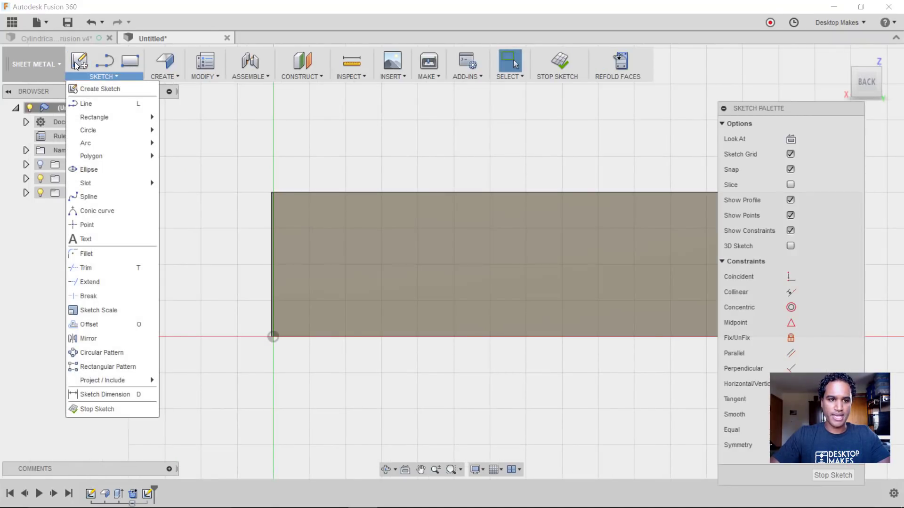
left_click(100, 238)
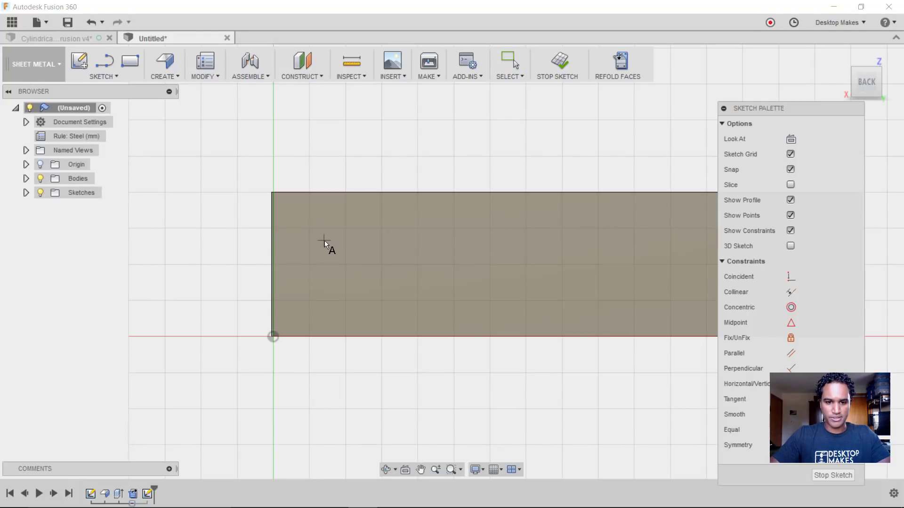
left_click(323, 241)
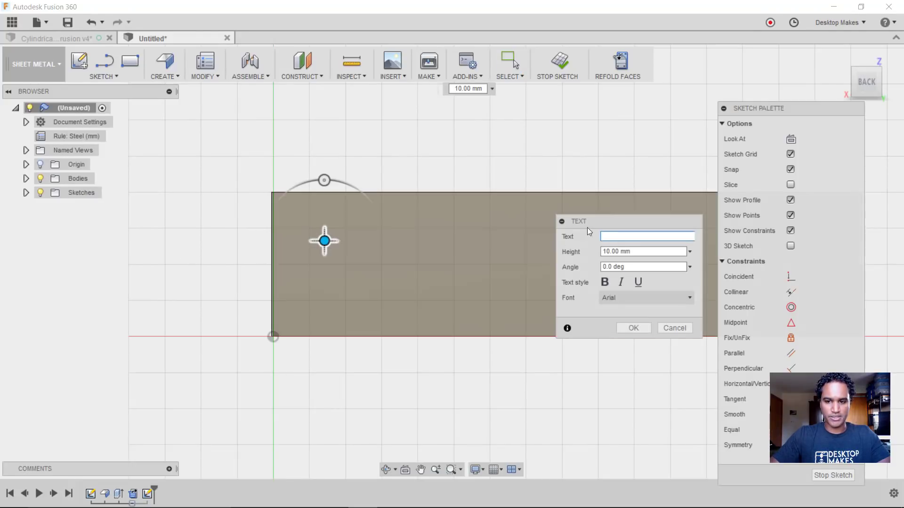
left_click(619, 237)
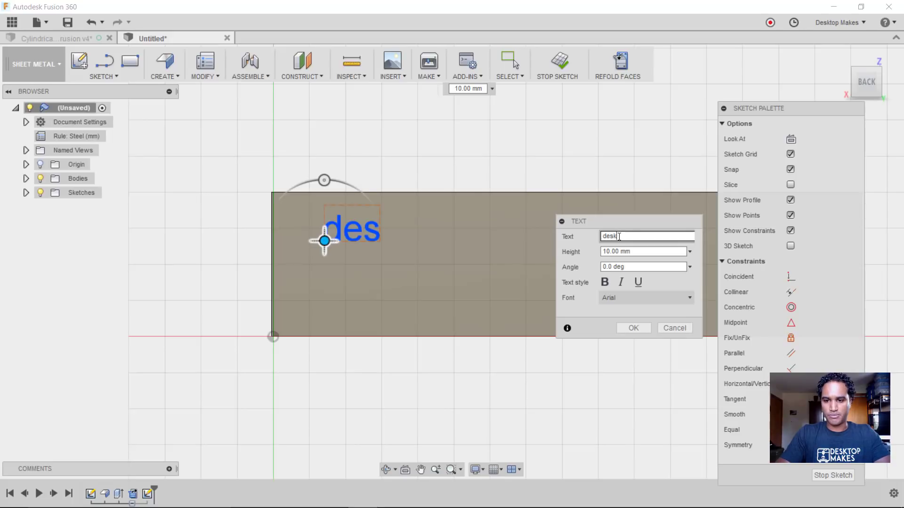
type("desktopmm")
key("BackSpace")
type("akes.com")
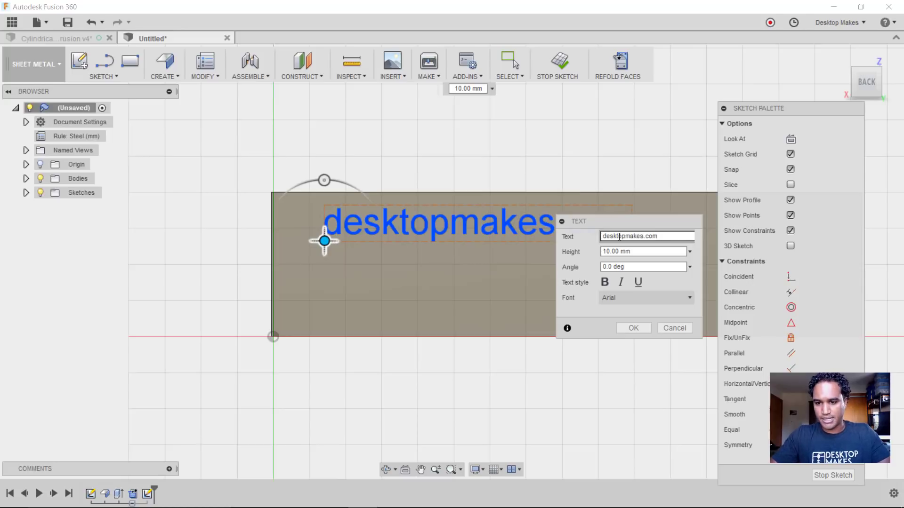
key("ctrl+a")
type("18")
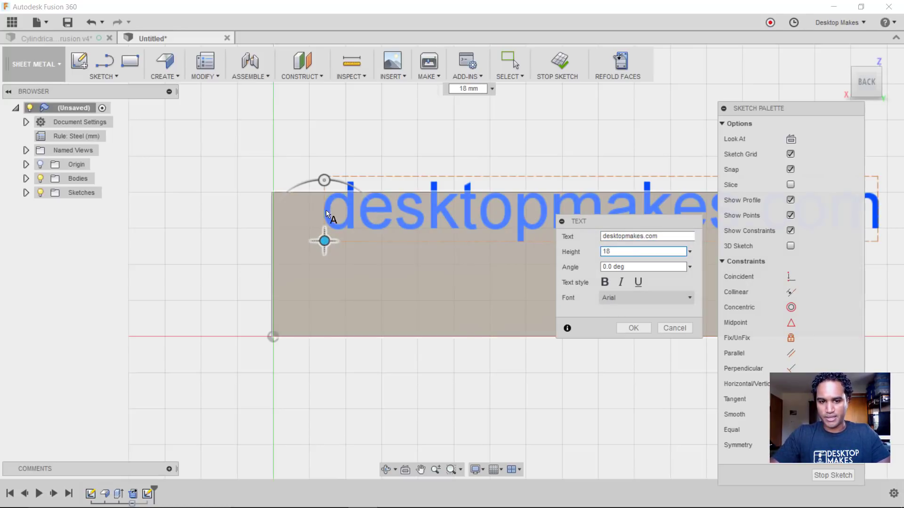
Step: Reposition the text so it sits centred within the sheet's outline, accept it and finish the sketch
left_click_drag(324, 241, 307, 289)
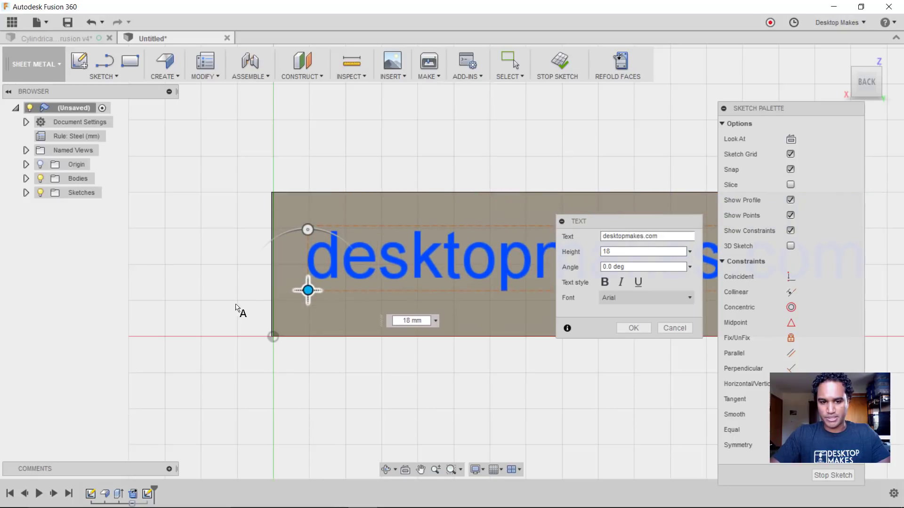
mouse_move(238, 311)
middle_mouse_down()
mouse_move(117, 333)
mouse_move(17, 313)
middle_mouse_up()
scroll(60, 305, "down", 2)
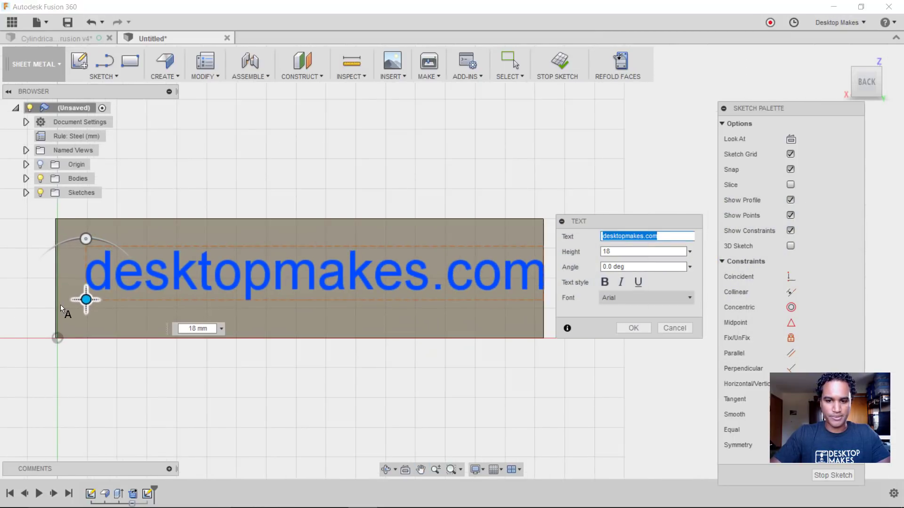
left_click_drag(85, 300, 73, 304)
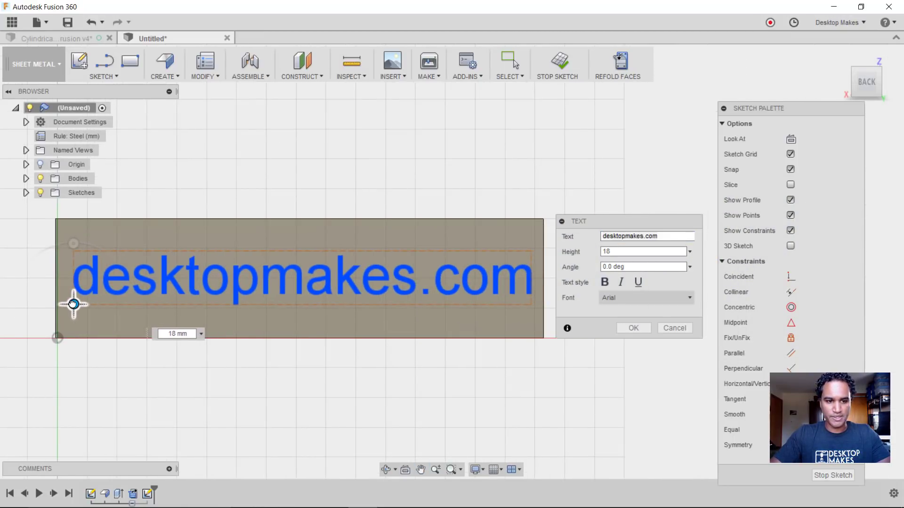
left_click(634, 330)
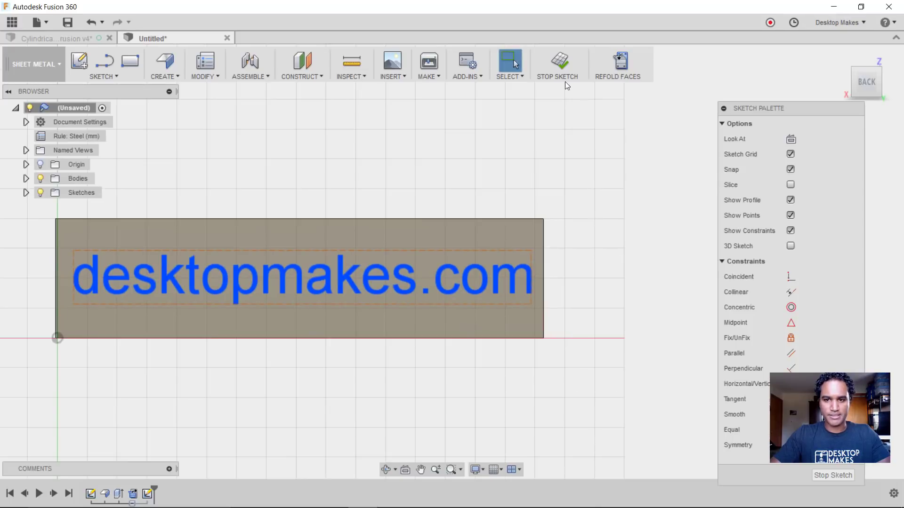
left_click(561, 69)
Step: Extrude the sketched text outward 1 mm from the sheet, using the Join operation
mouse_move(401, 171)
middle_mouse_down("shift")
mouse_move(413, 133)
mouse_move(496, 182)
middle_mouse_up("shift")
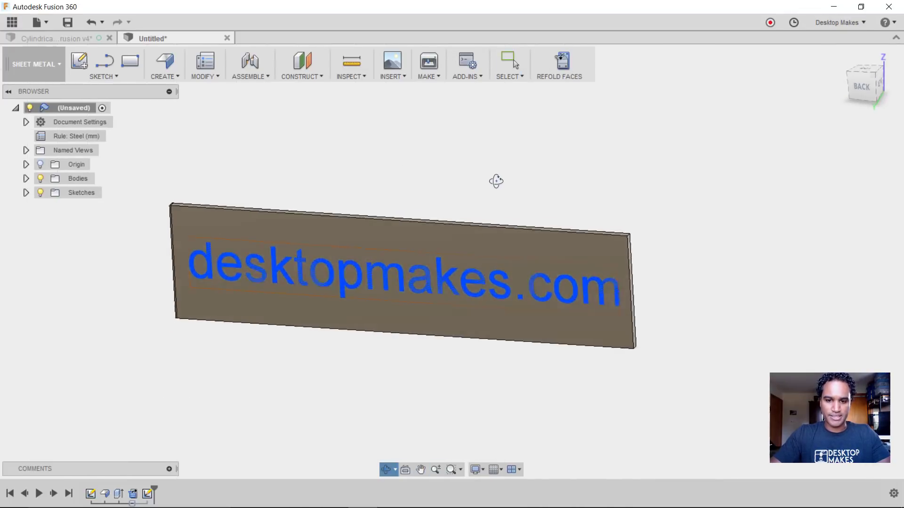
scroll(301, 264, "up", 2)
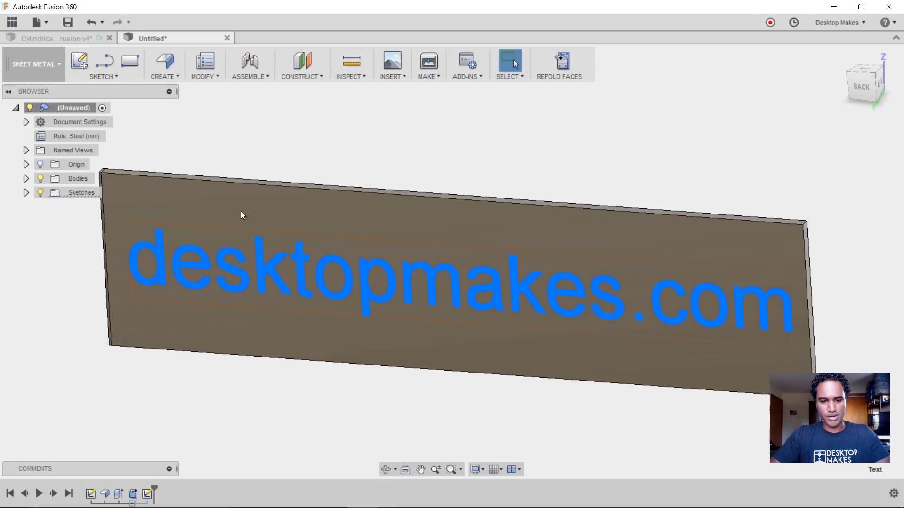
key("e")
middle_click_drag(422, 276, 407, 292, "shift")
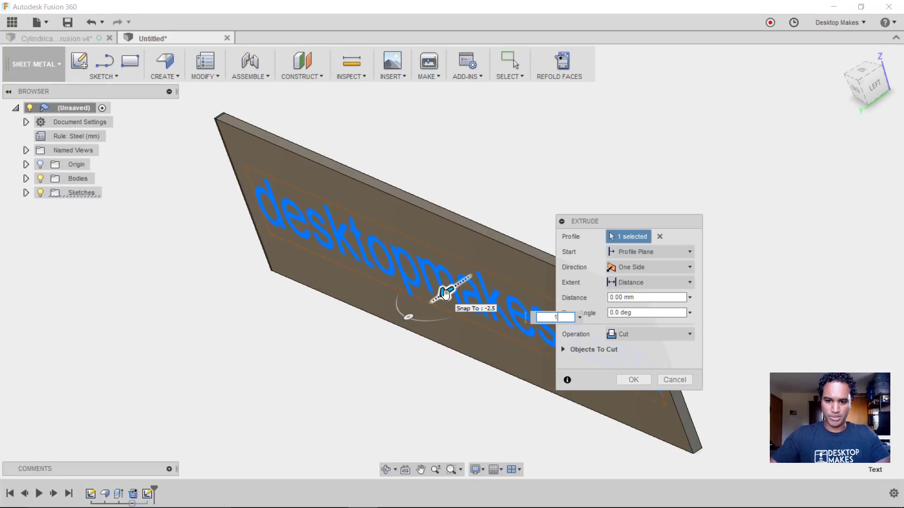
type("1")
key("Return")
left_click(647, 334)
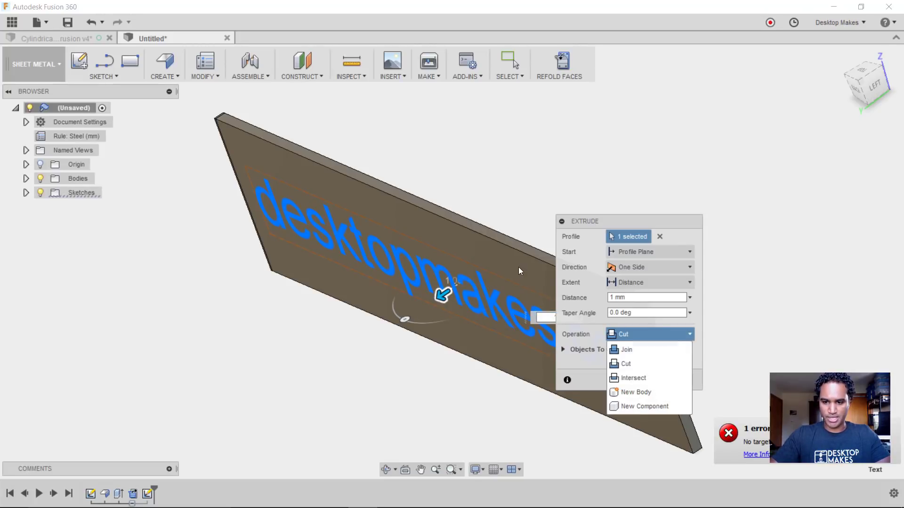
left_click(643, 347)
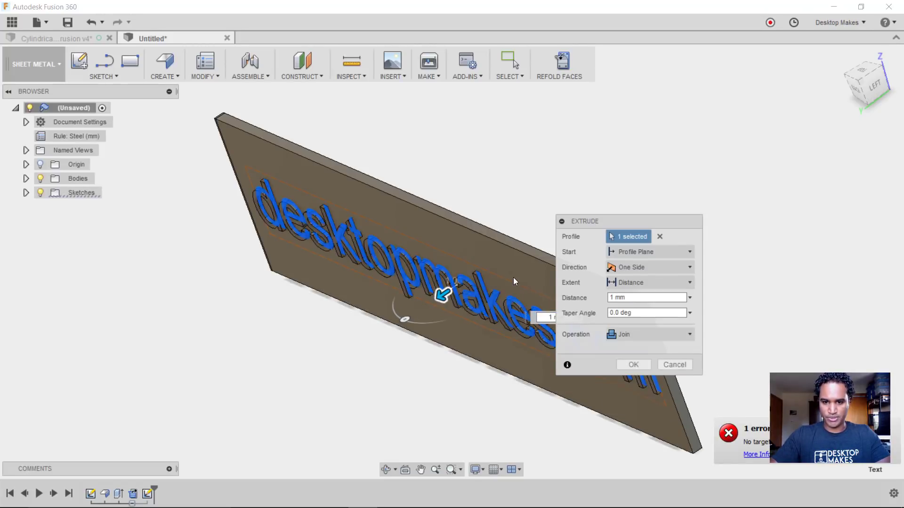
left_click(632, 363)
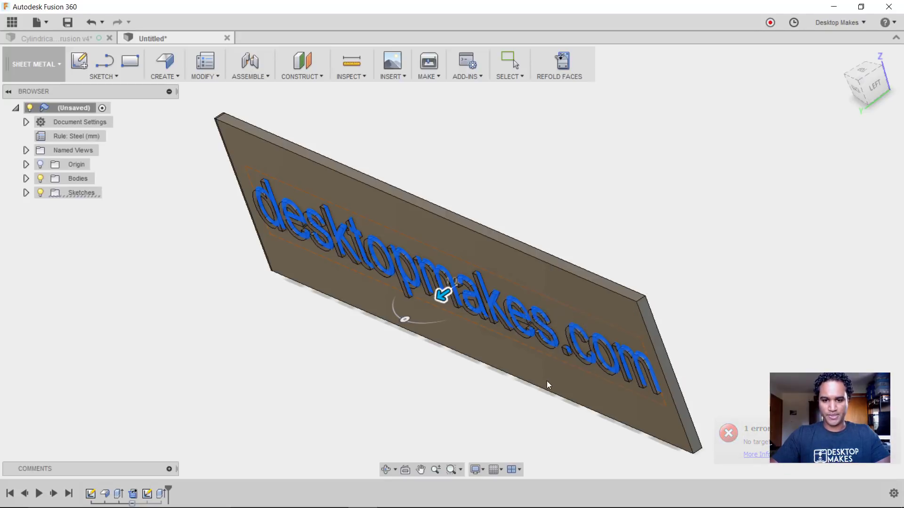
Step: Refold the flat sheet with its raised lettering back into the cylinder
middle_click_drag(469, 403, 560, 254, "shift")
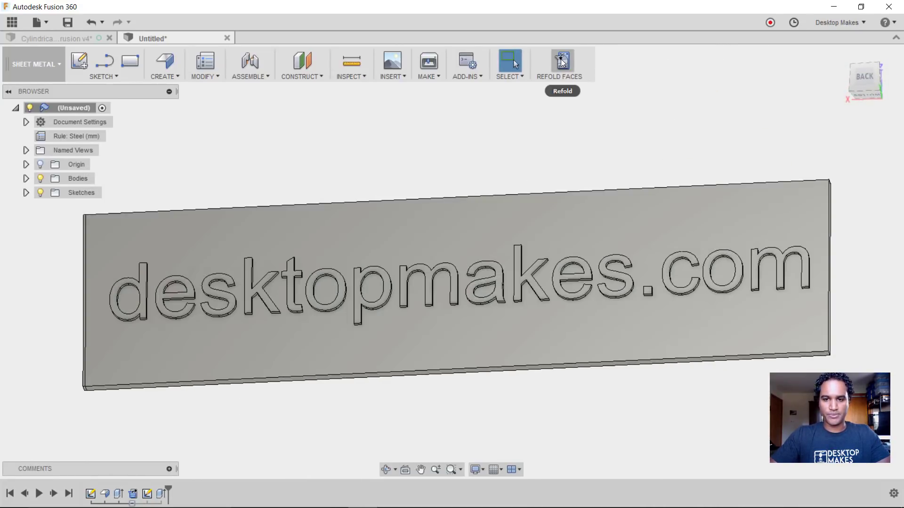
left_click(561, 63)
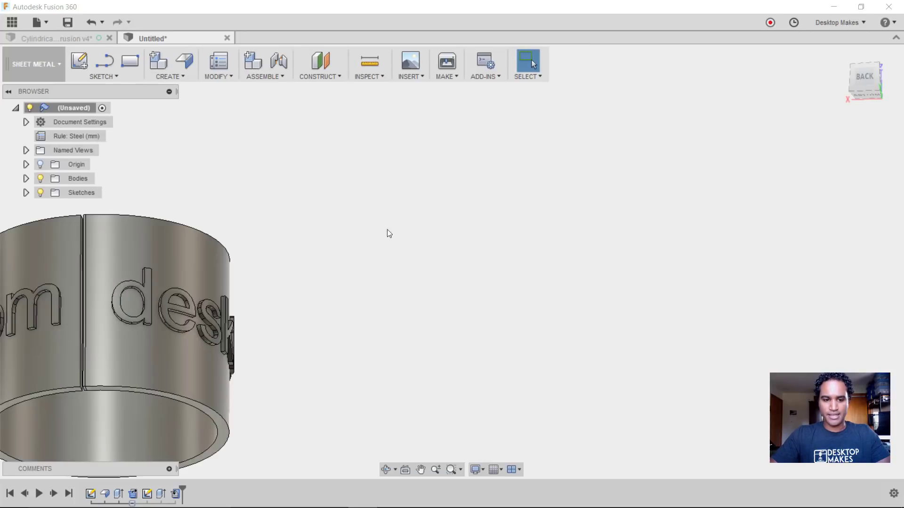
Step: Examine the lettering on the refolded cylinder and the narrow gap left at its seam
middle_click_drag(461, 218, 717, 155)
middle_click_drag(501, 171, 645, 308, "shift")
middle_click_drag(573, 282, 592, 306, "shift")
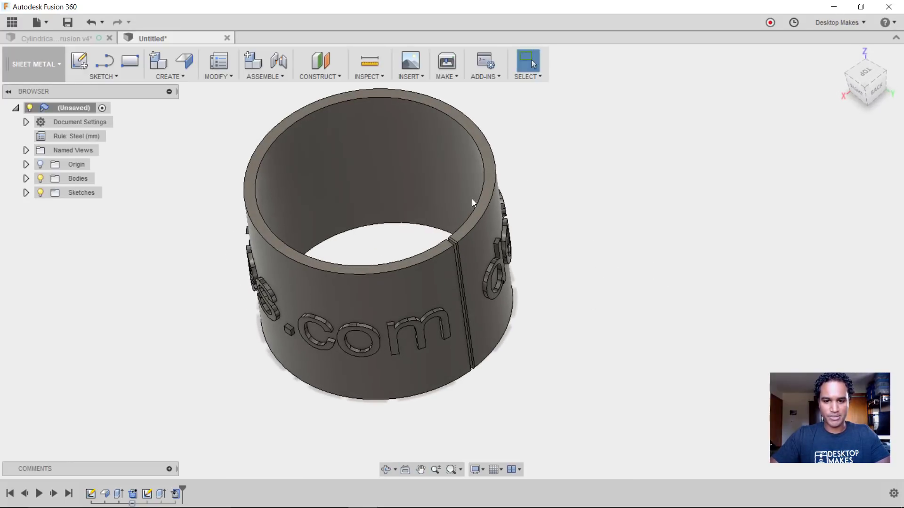
middle_click_drag(586, 245, 664, 277)
scroll(525, 279, "up", 3)
scroll(525, 279, "up", 6)
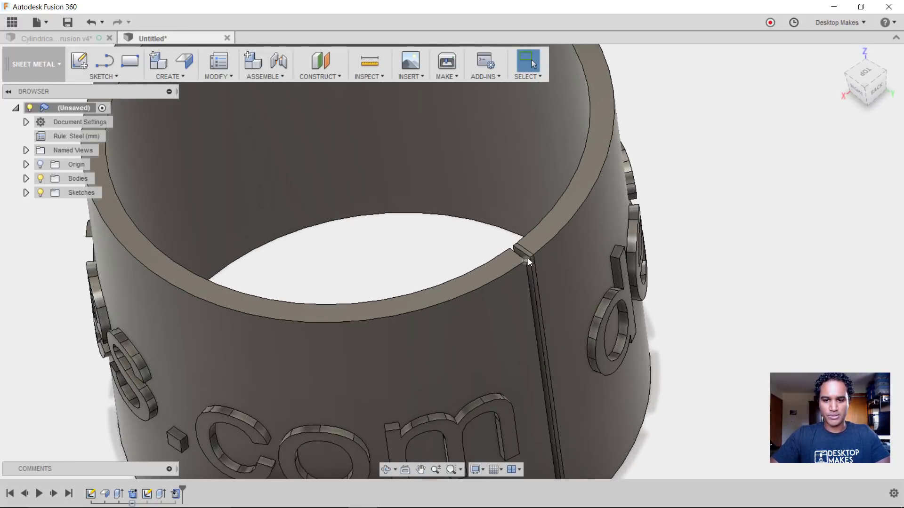
scroll(589, 284, "down", 7)
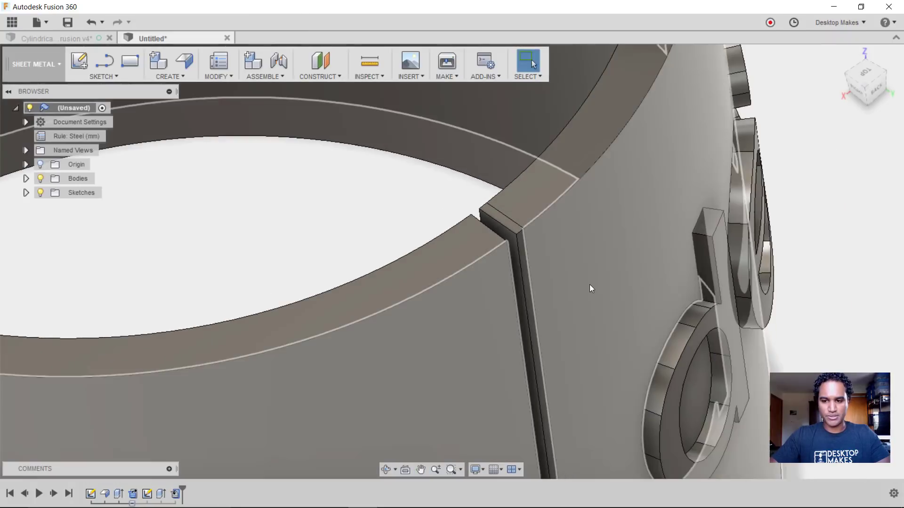
middle_click_drag(576, 306, 490, 174)
middle_click_drag(670, 226, 583, 210, "shift")
scroll(583, 210, "up", 5)
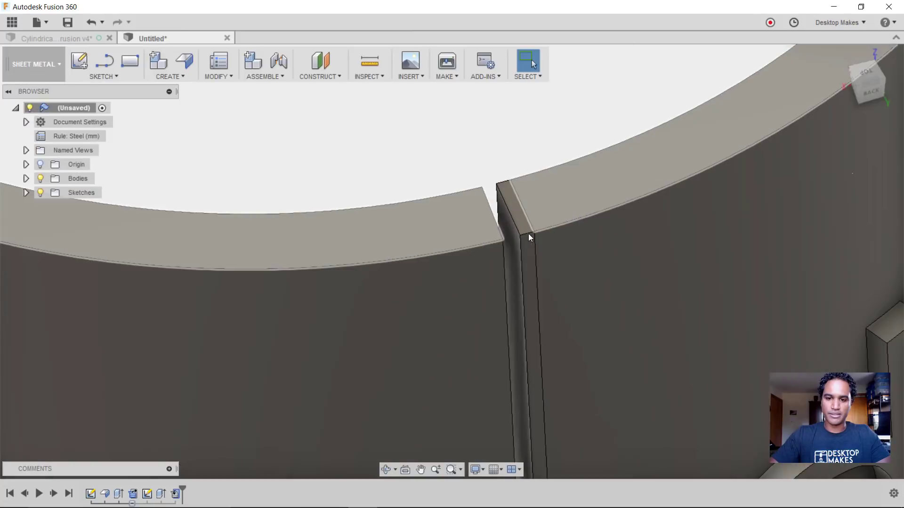
scroll(528, 234, "down", 6)
scroll(505, 237, "up", 4)
scroll(505, 237, "up", 4)
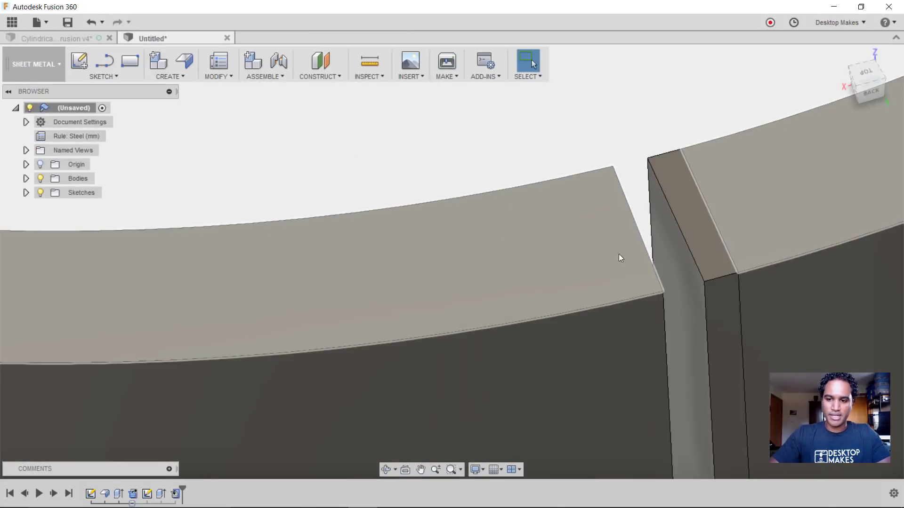
Step: Close the seam gap by extruding one end face to the opposite end face with Extend Faces and the Join operation
left_click(679, 265)
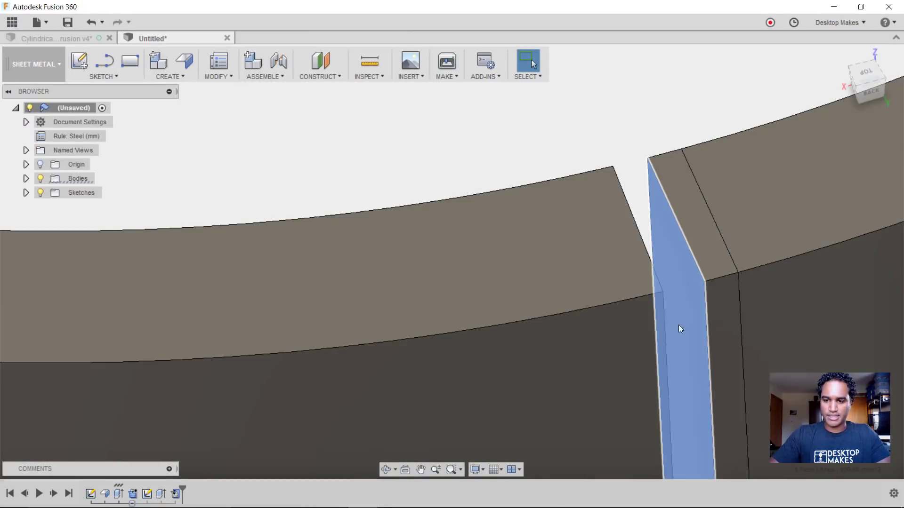
middle_click_drag(679, 325, 560, 294)
key("e")
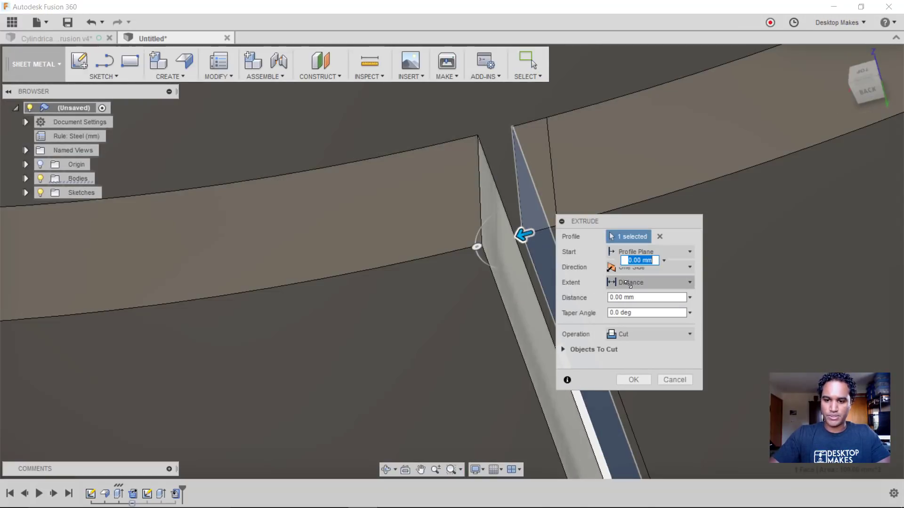
left_click(650, 282)
left_click(631, 312)
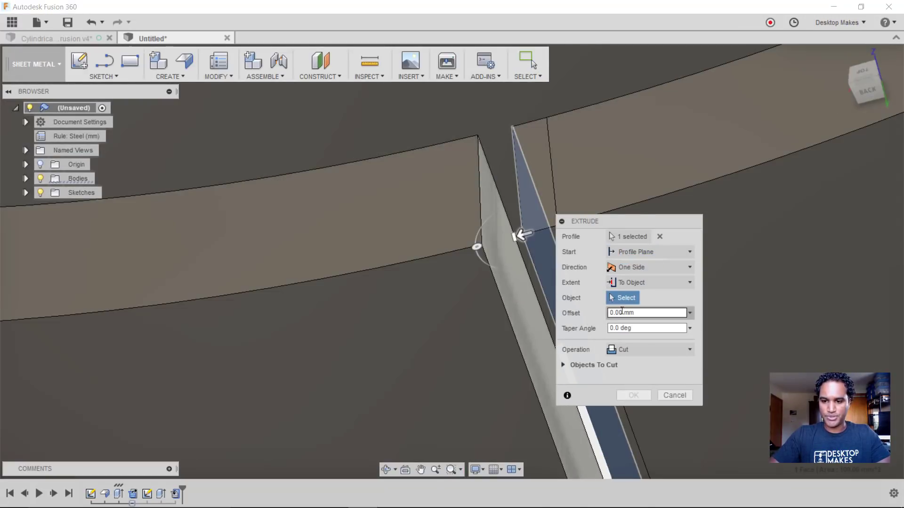
left_click(513, 294)
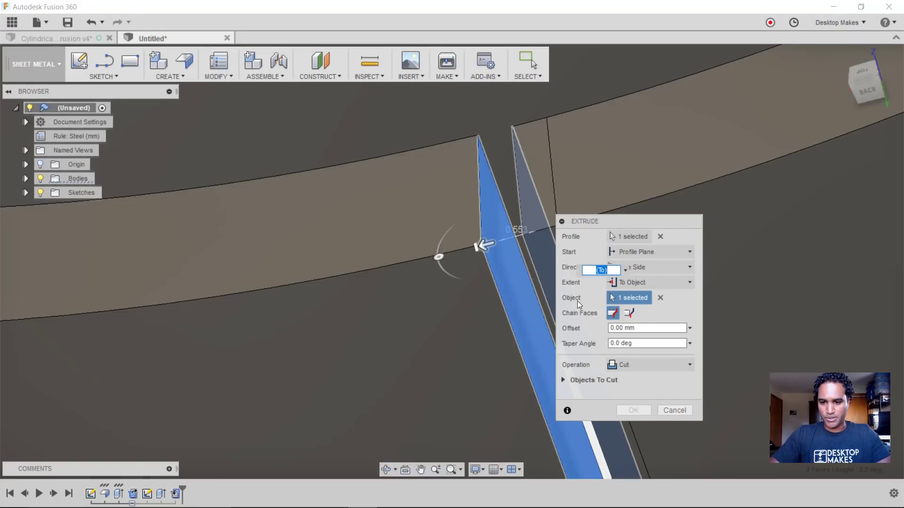
left_click(638, 369)
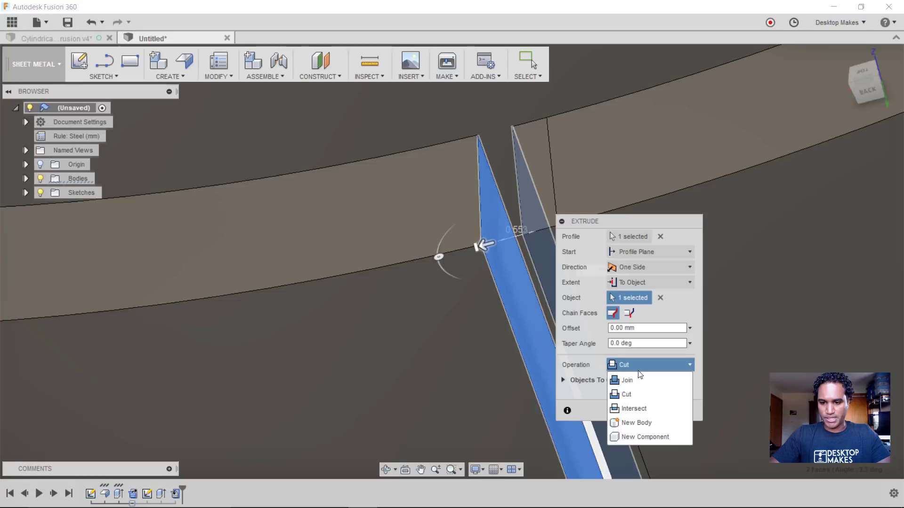
key("Return")
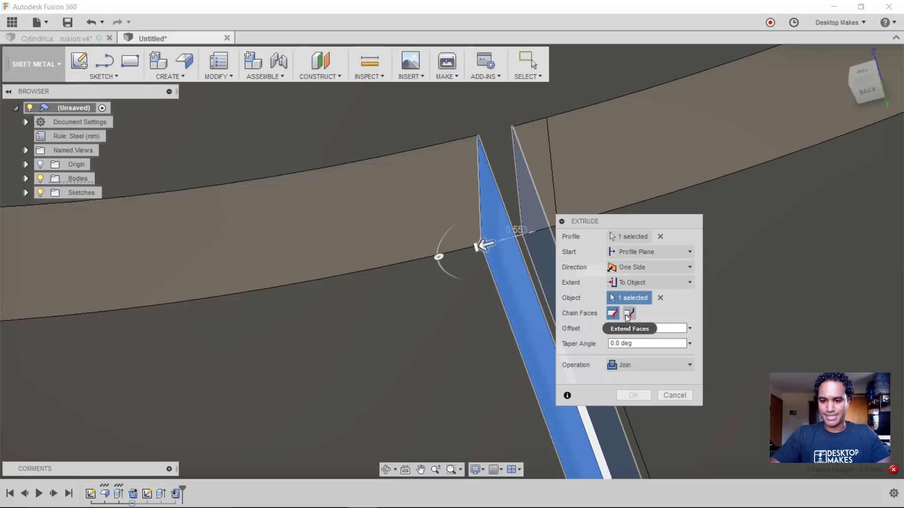
left_click(629, 316)
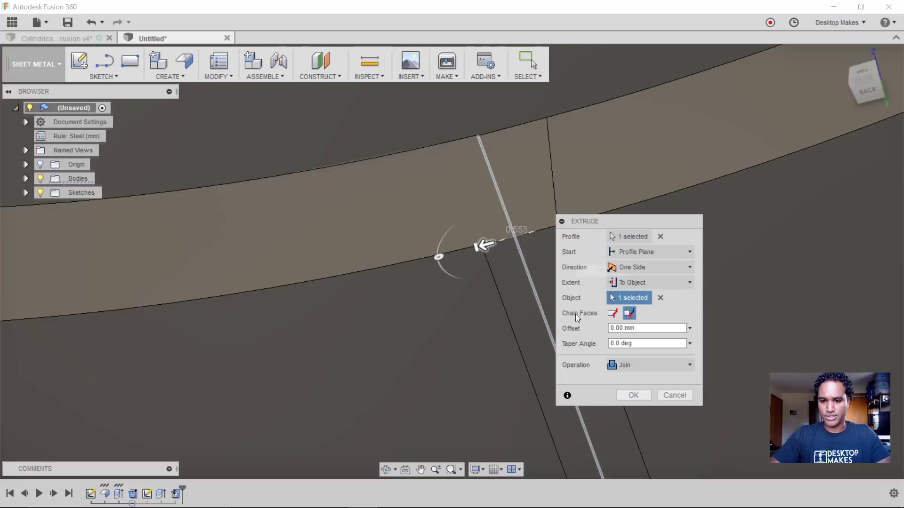
left_click(634, 395)
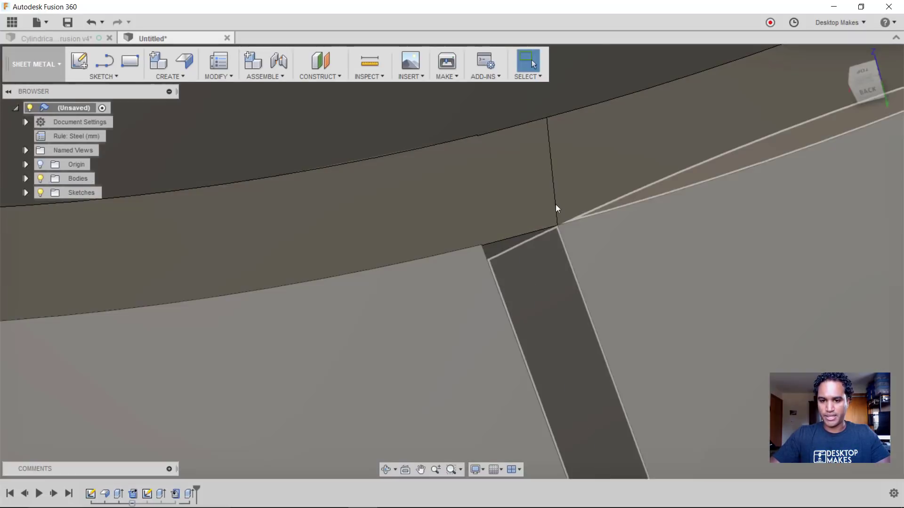
Step: Check the list of bodies and examine the closed cylinder from the seam and the lettered side
scroll(529, 266, "down", 10)
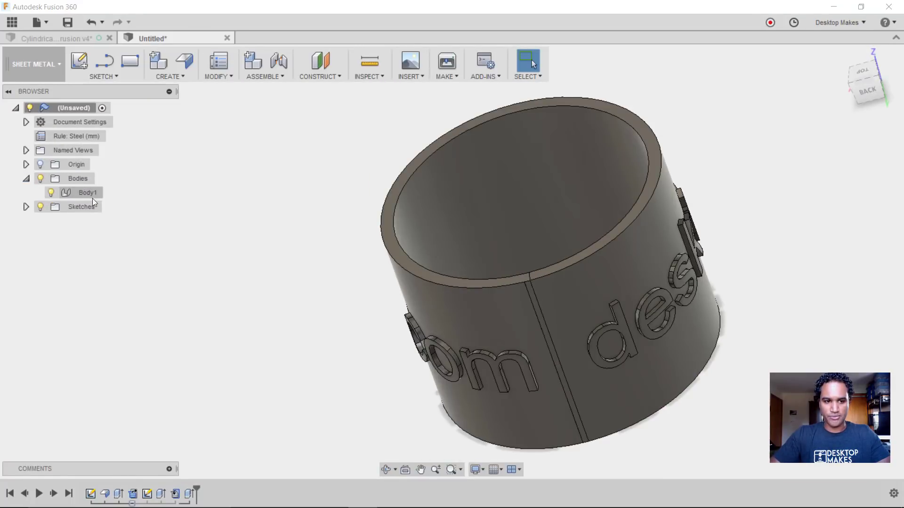
left_click(26, 179)
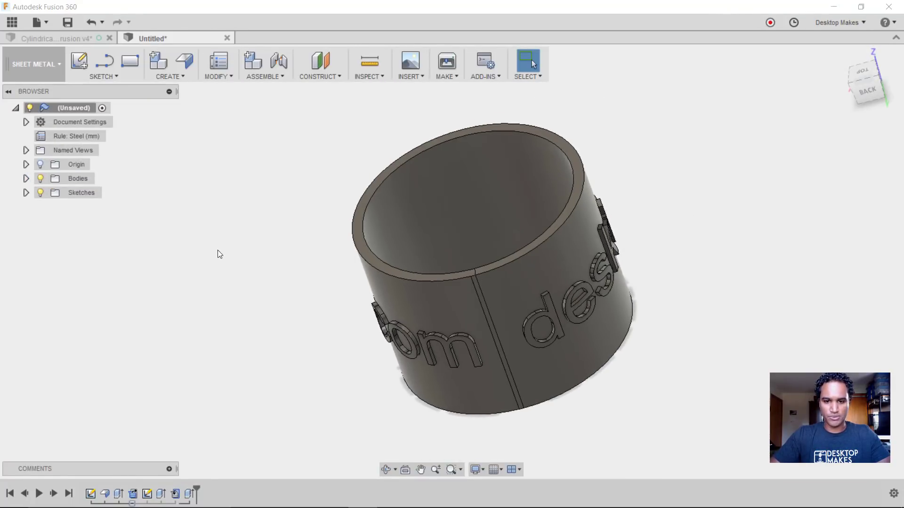
middle_click_drag(242, 252, 475, 242, "shift")
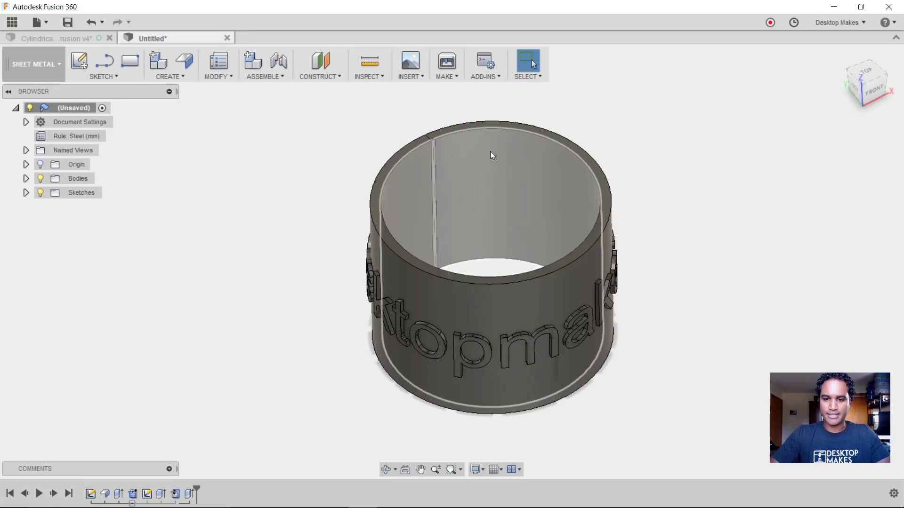
middle_click_drag(679, 345, 684, 322, "shift")
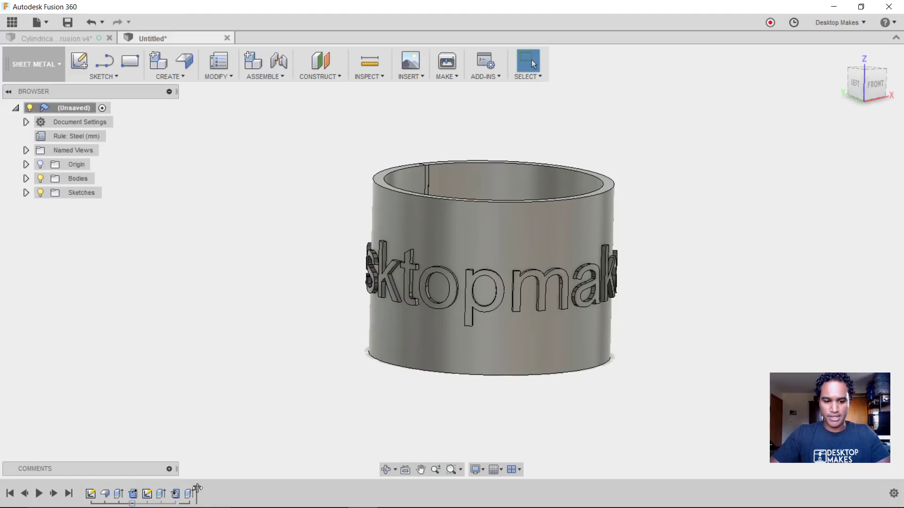
Step: Roll the model history back to just before the refold, so the sheet is flat with its raised lettering
left_click_drag(191, 489, 167, 490)
scroll(305, 371, "down", 3)
middle_click_drag(330, 353, 444, 305)
middle_click_drag(266, 256, 303, 271, "shift")
scroll(303, 270, "up", 5)
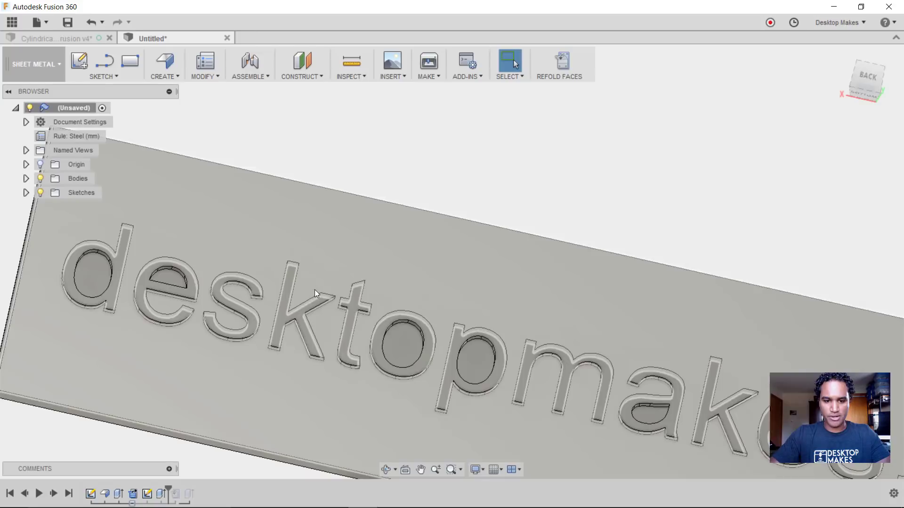
Step: Start a sketch on the blank reverse face of the flat sheet
scroll(315, 289, "down", 2)
middle_click_drag(438, 339, 628, 282, "shift")
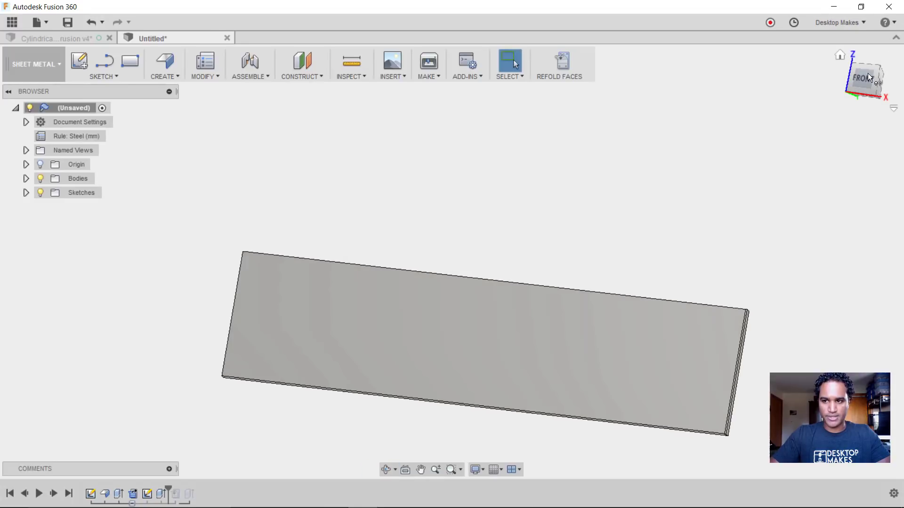
scroll(448, 381, "up", 3)
scroll(310, 340, "down", 3)
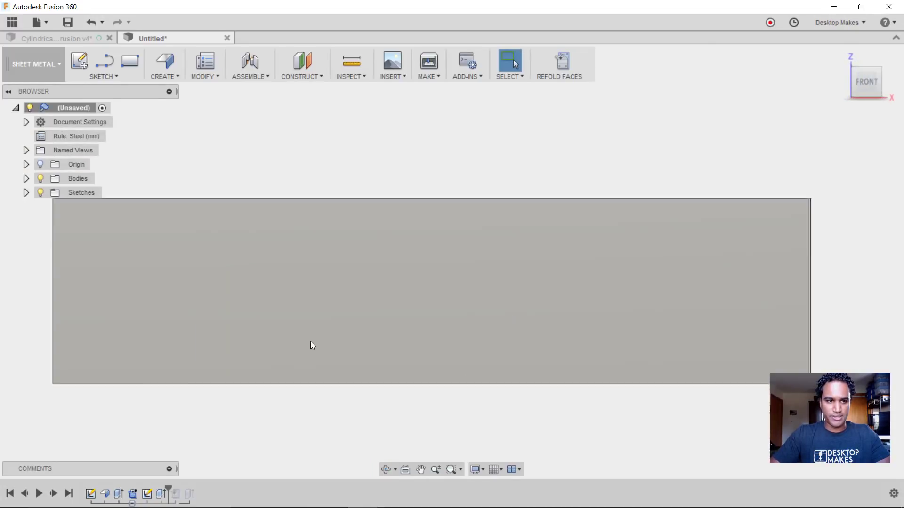
left_click(70, 56)
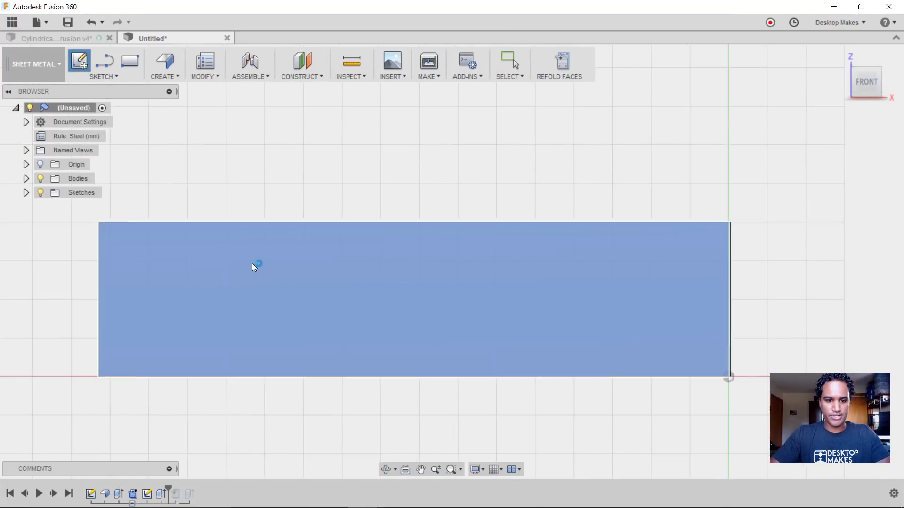
left_click(252, 263)
Step: Insert the sketch text "desktopmakes.com" on the blank face with a height of 18 mm
left_click(106, 79)
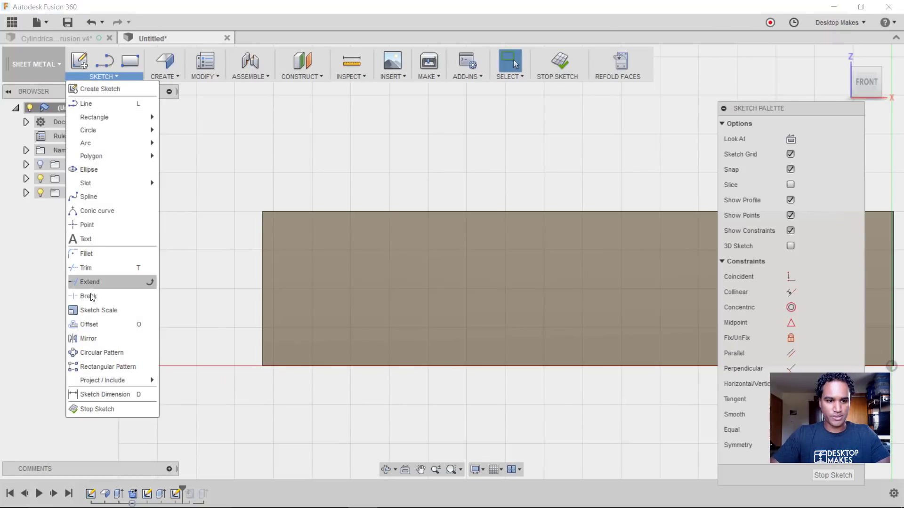
left_click(100, 240)
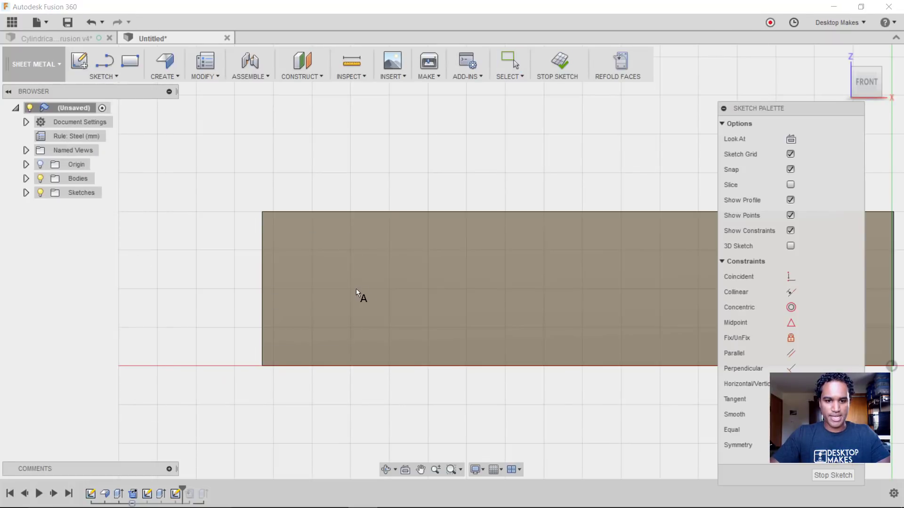
left_click(335, 264)
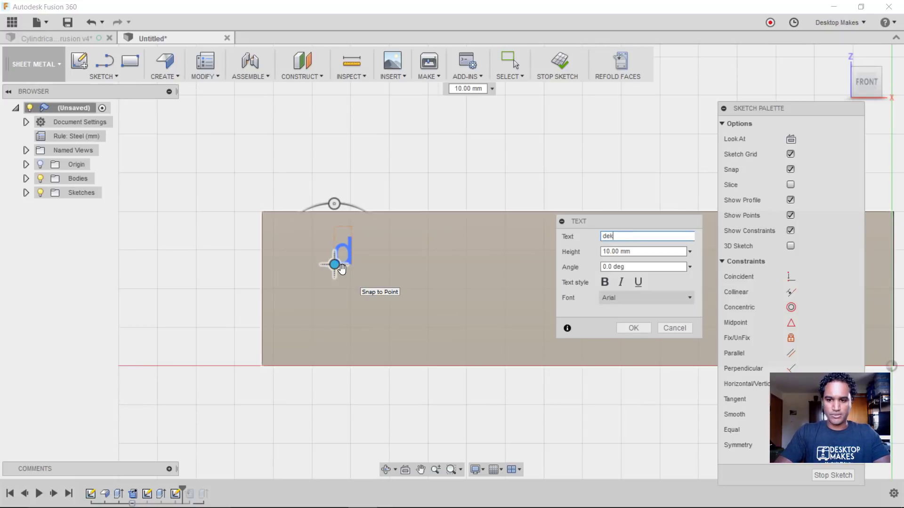
type("desktopmakes.com")
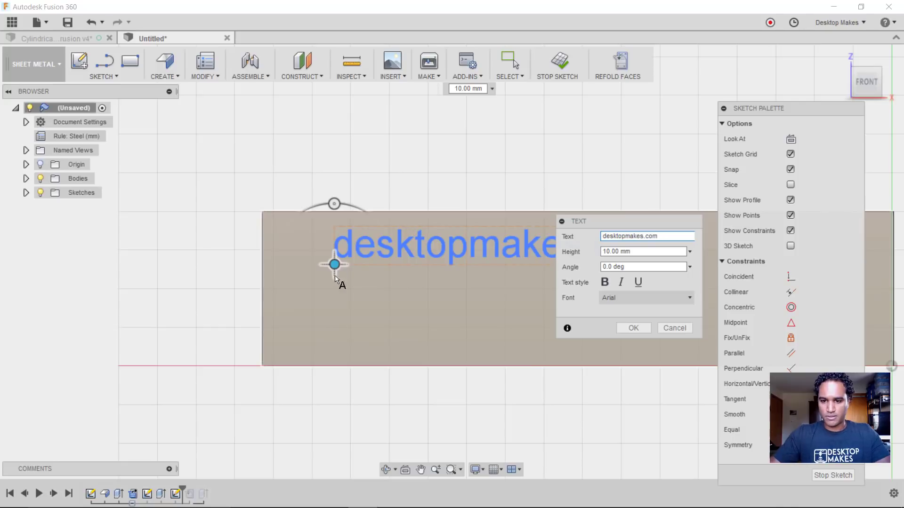
key("Tab")
type("18")
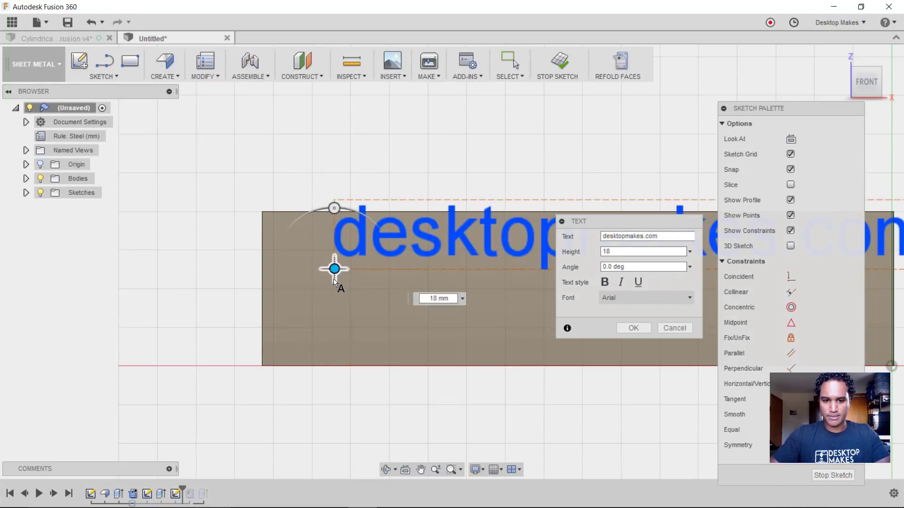
Step: Reposition the reverse-face text so it sits centred within the sheet's outline, accept it and finish the sketch
left_click_drag(335, 268, 322, 313)
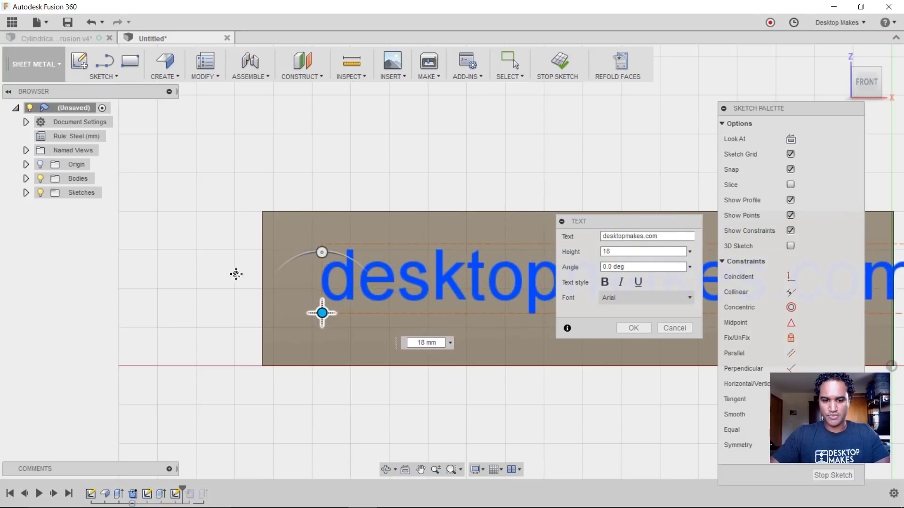
middle_click_drag(236, 275, 144, 260)
key("Return")
middle_click_drag(580, 356, 470, 365)
scroll(471, 362, "down", 1)
scroll(269, 283, "up", 3)
scroll(270, 283, "up", 3)
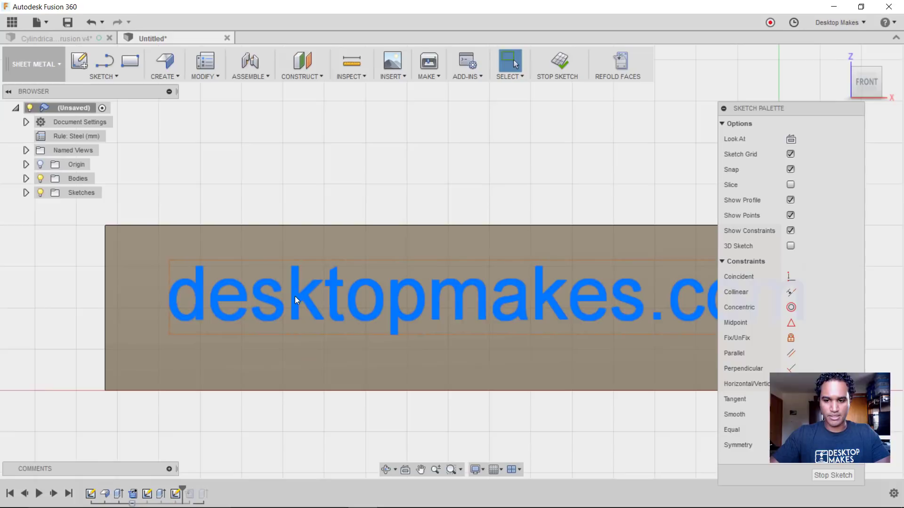
double_click(229, 307)
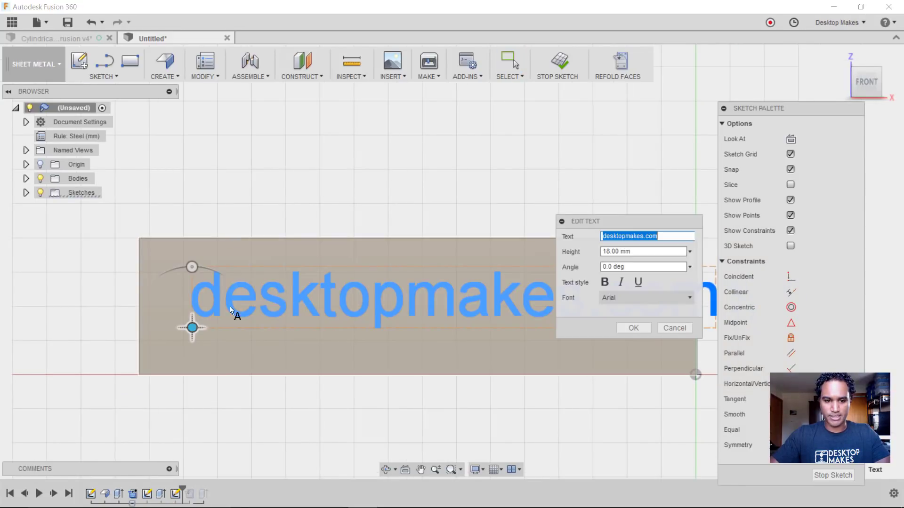
left_click_drag(192, 327, 162, 336)
left_click_drag(670, 223, 651, 107)
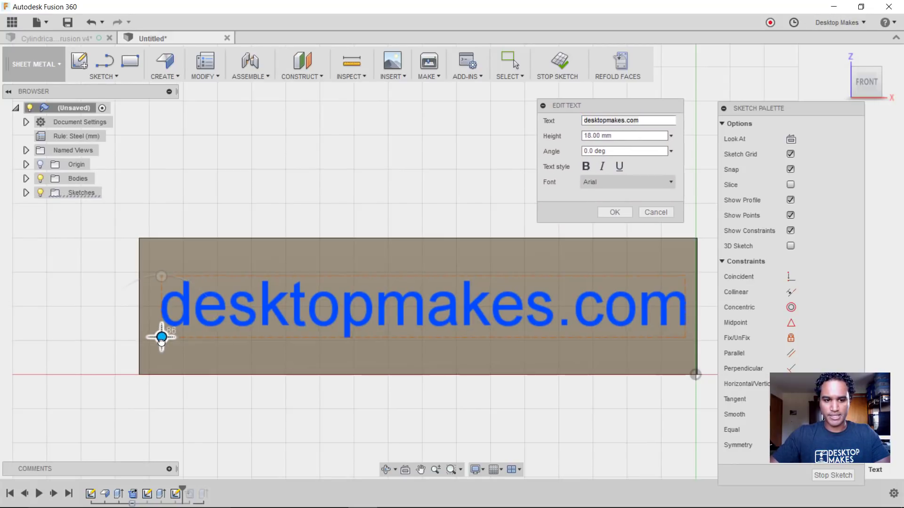
left_click(615, 212)
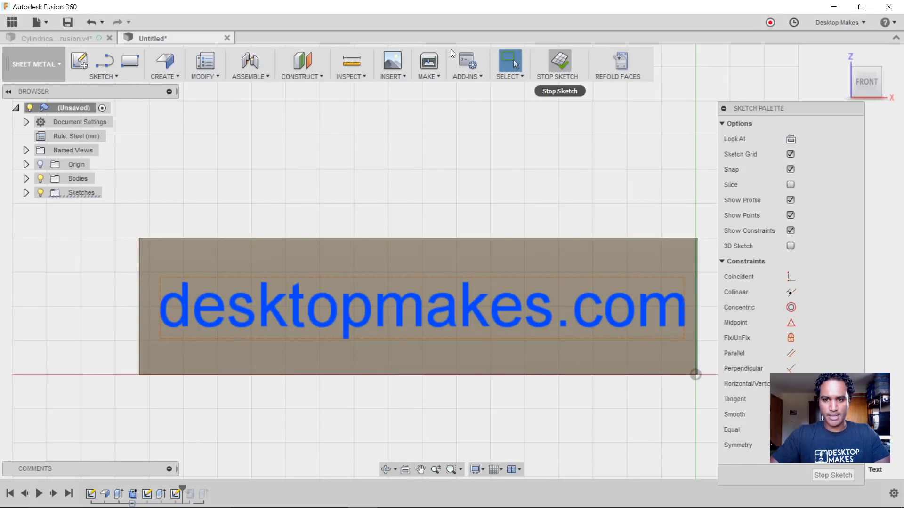
Step: Extrude the reverse-face text "desktopmakes.com" as a cut with a distance of -1 mm into the flat sheet
middle_click_drag(400, 278, 362, 303, "shift")
scroll(362, 303, "up", 4)
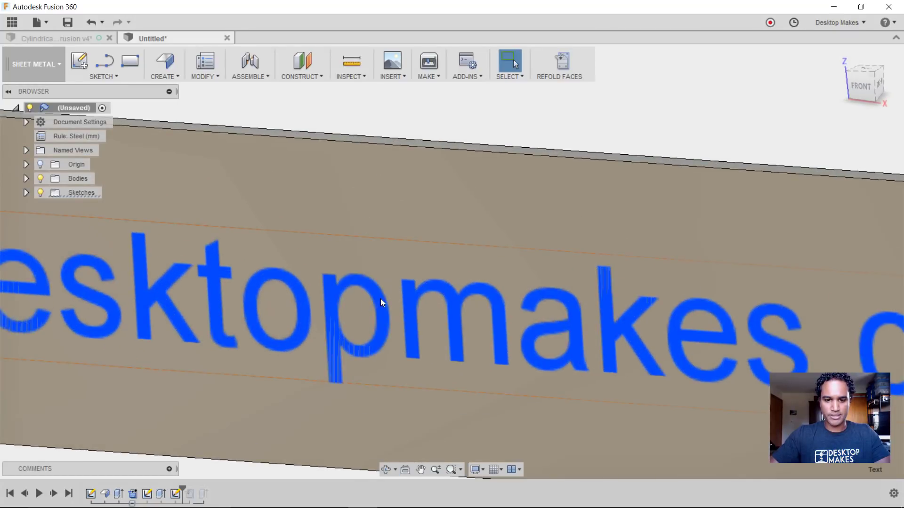
key("e")
left_click(399, 296)
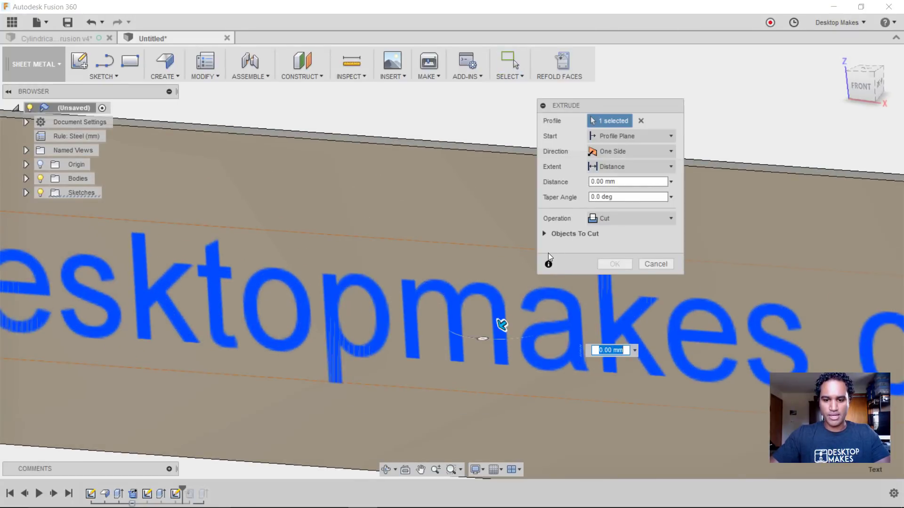
scroll(459, 254, "down", 6)
middle_click_drag(459, 254, 450, 282, "shift")
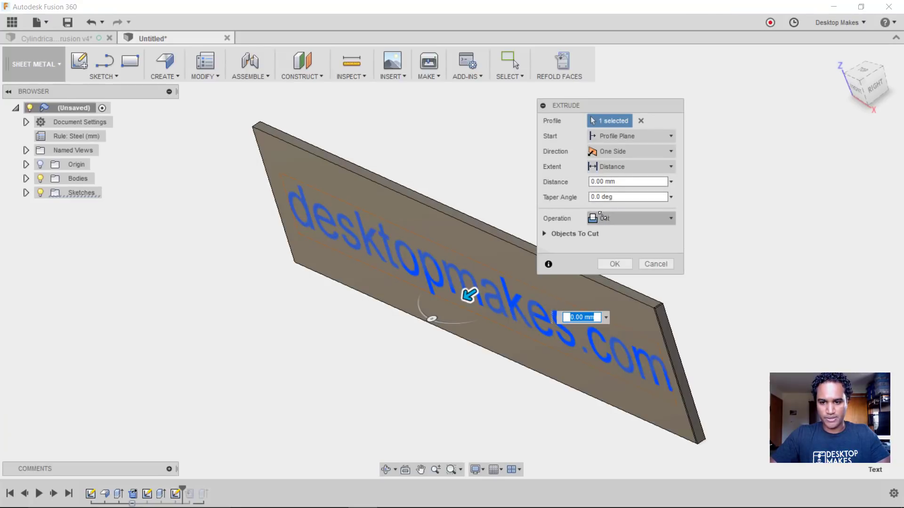
type("-1")
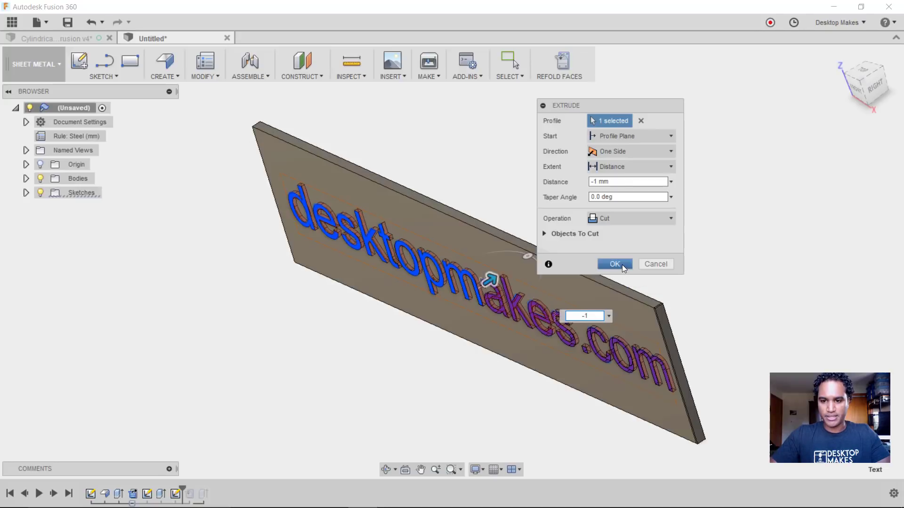
left_click(615, 264)
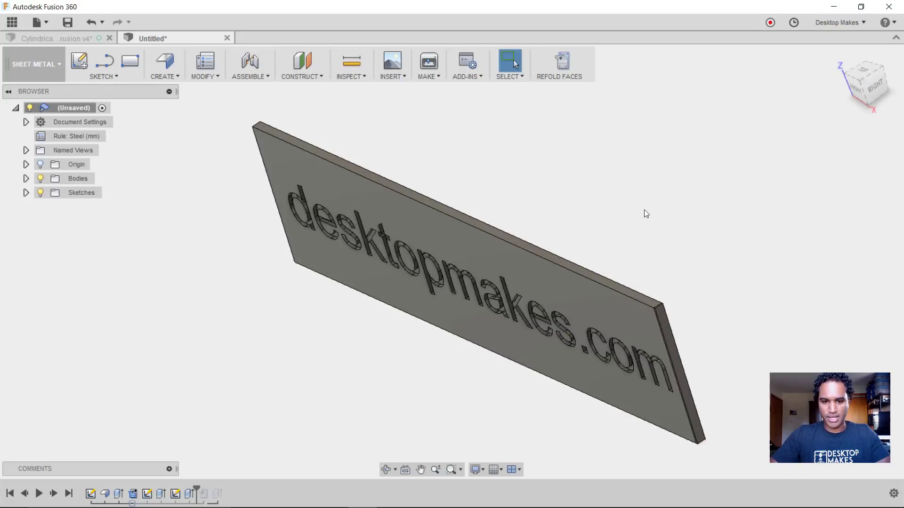
Step: Roll the model history forward to its end so the sheet refolds into the closed cylinder
mouse_move(640, 209)
middle_mouse_down("shift")
mouse_move(609, 200)
mouse_move(617, 197)
mouse_move(579, 232)
mouse_move(530, 250)
mouse_move(635, 278)
mouse_move(700, 238)
mouse_move(710, 247)
middle_mouse_up("shift")
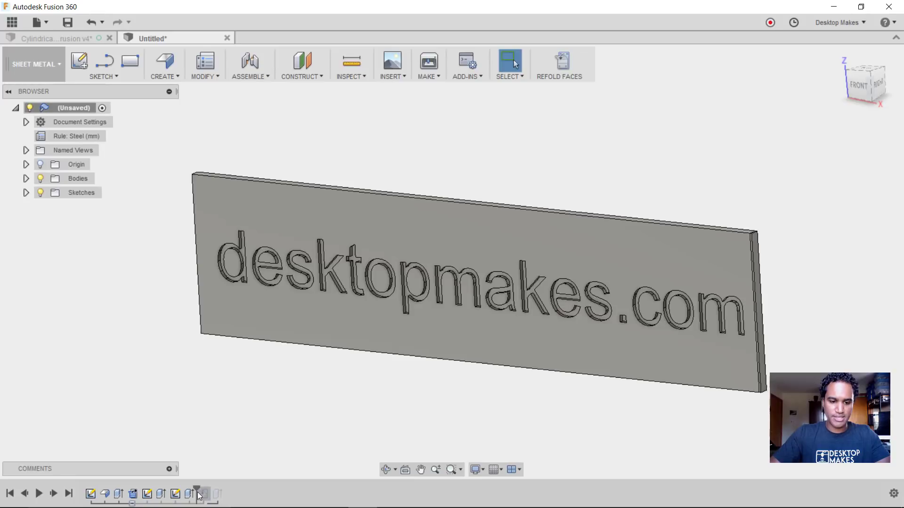
left_click_drag(197, 489, 226, 489)
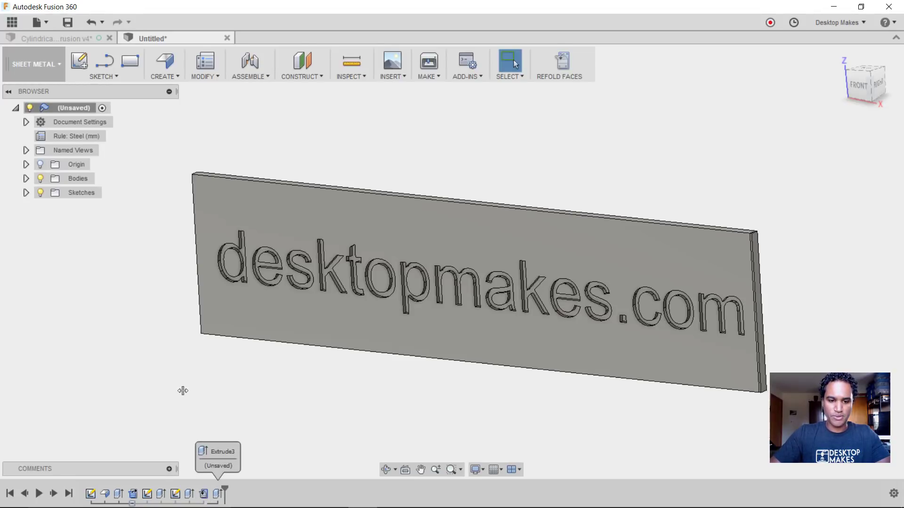
middle_click_drag(479, 376, 269, 290)
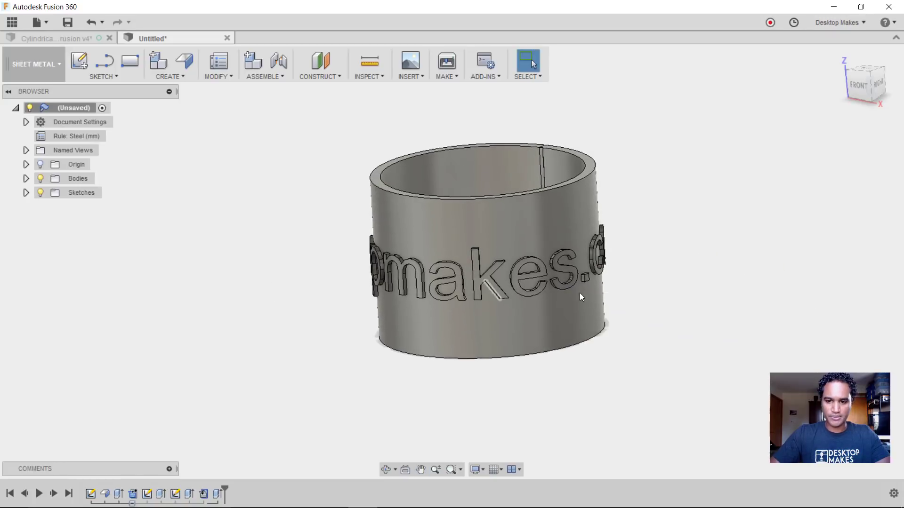
Step: Examine the refolded cylinder from several angles, checking the engraved lettering inside, the raised lettering outside and the seam
middle_click_drag(580, 297, 550, 284, "shift")
scroll(653, 179, "up", 3)
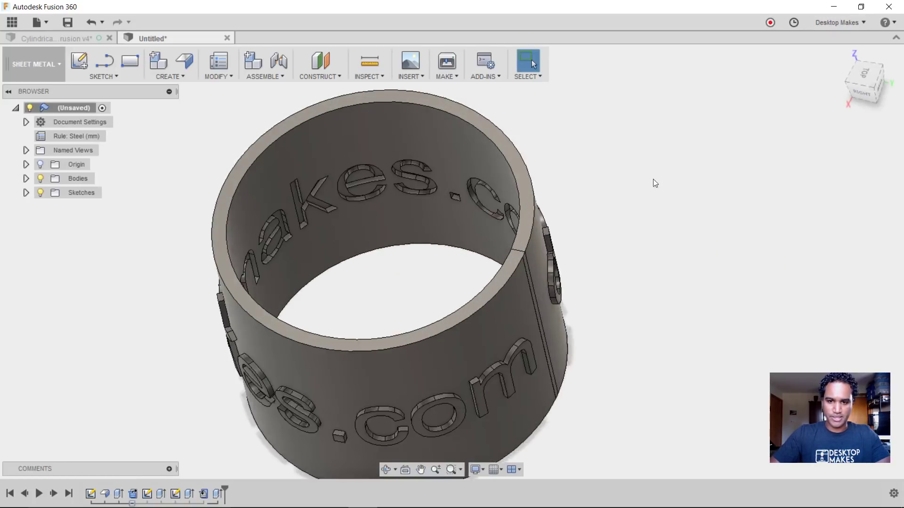
scroll(653, 180, "up", 3)
middle_click_drag(455, 183, 630, 249)
middle_click_drag(493, 221, 477, 201, "shift")
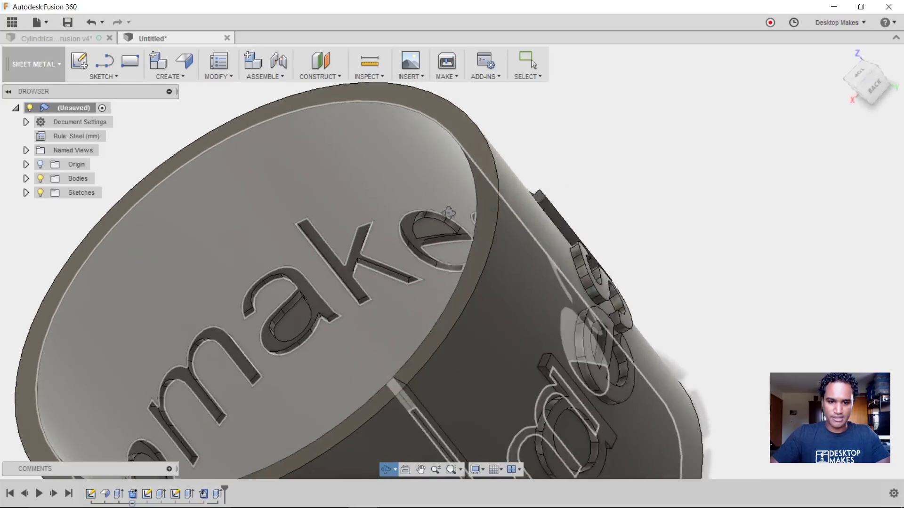
middle_click_drag(448, 212, 409, 169, "shift")
scroll(491, 222, "down", 2)
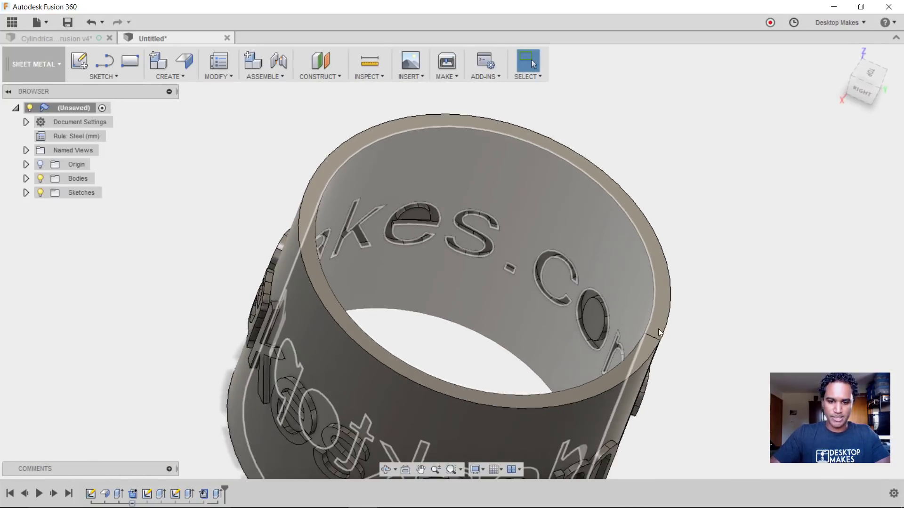
middle_click_drag(659, 333, 691, 349, "shift")
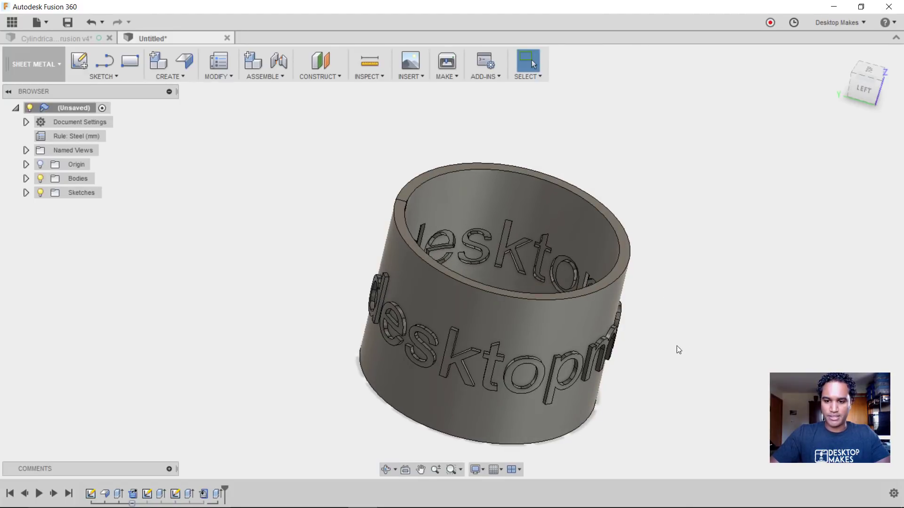
Step: Offset the cylinder's upper rim face by about -7.5 mm to bring it closer to the lettering
middle_click_drag(626, 337, 648, 329, "shift")
left_click(610, 216)
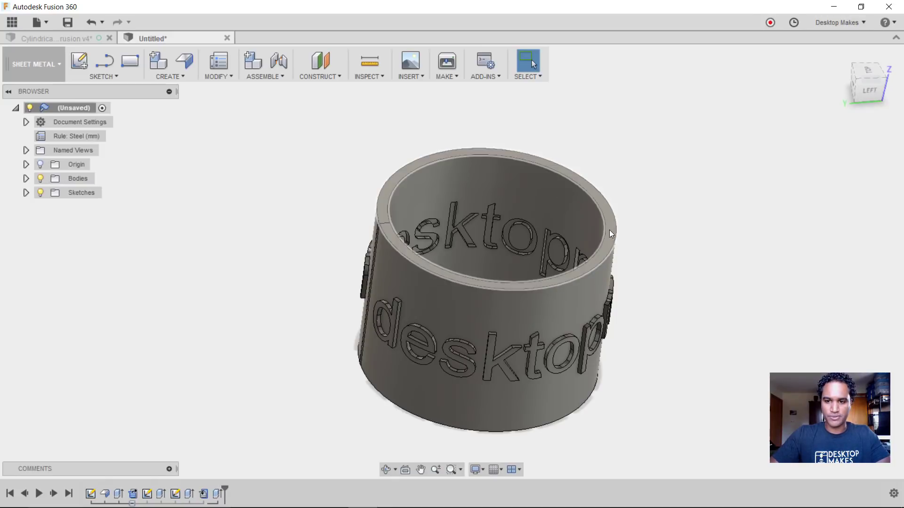
left_click(608, 227)
key("q")
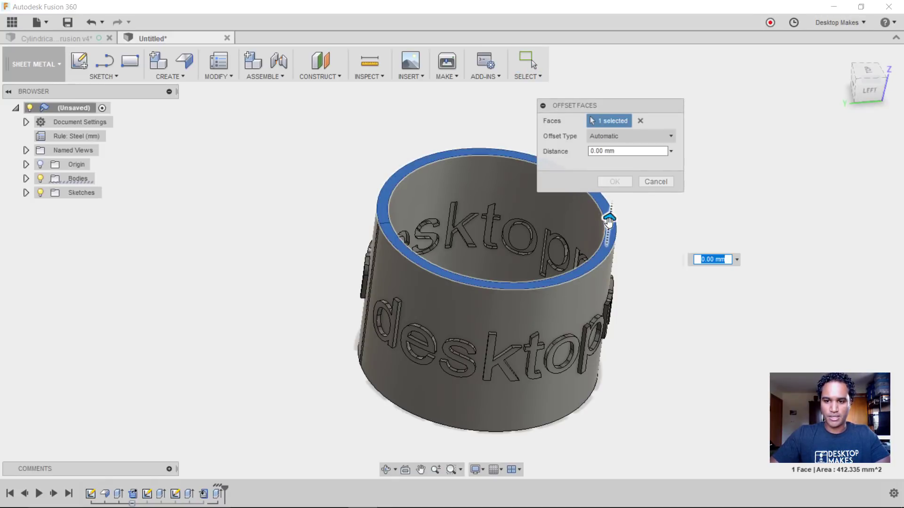
left_click_drag(608, 221, 624, 262)
left_click(869, 91)
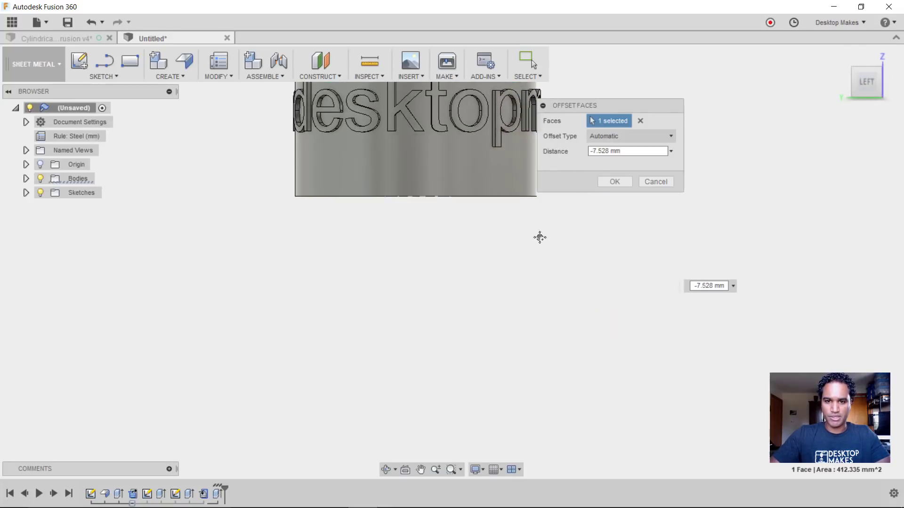
middle_click_drag(539, 237, 559, 386)
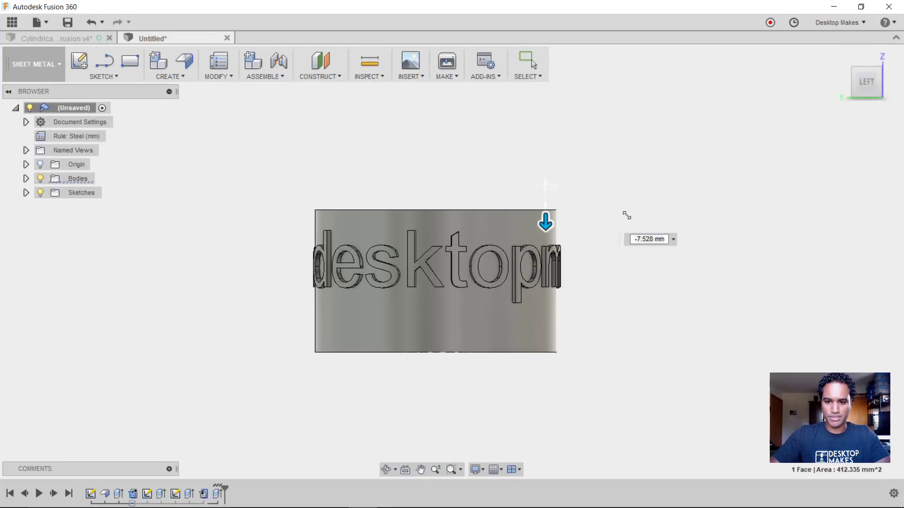
key("Return")
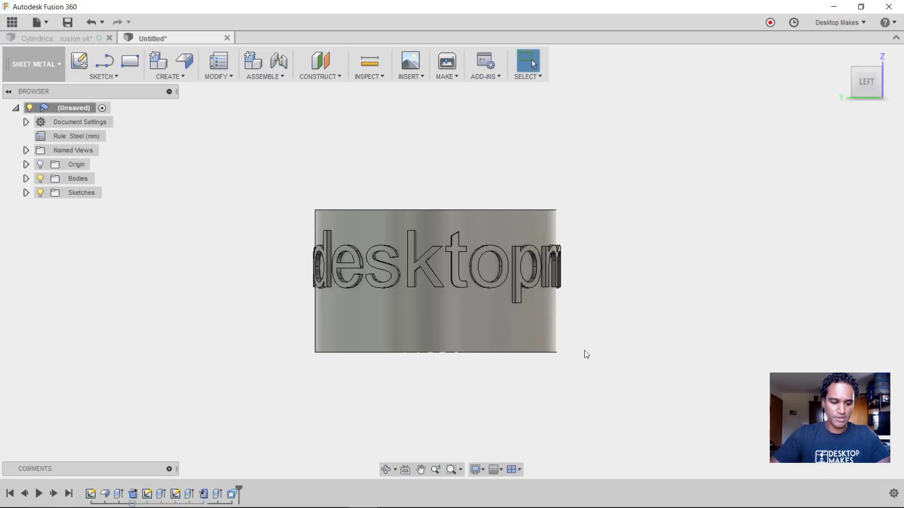
Step: Offset the cylinder's lower rim face by about -9 mm to shorten the ring beneath the lettering
mouse_move(583, 353)
middle_mouse_down("shift")
mouse_move(589, 333)
mouse_move(568, 319)
mouse_move(591, 343)
middle_mouse_up("shift")
left_click(553, 336)
key("q")
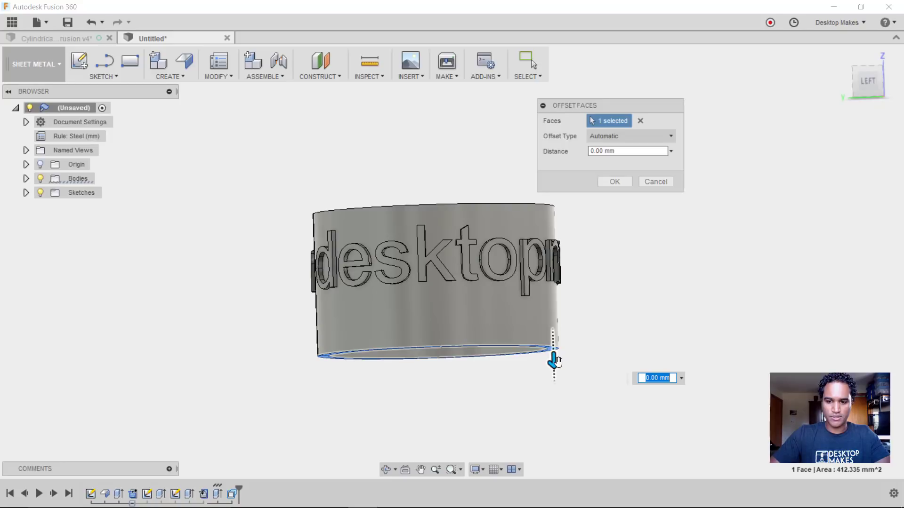
left_click_drag(555, 361, 552, 310)
key("Return")
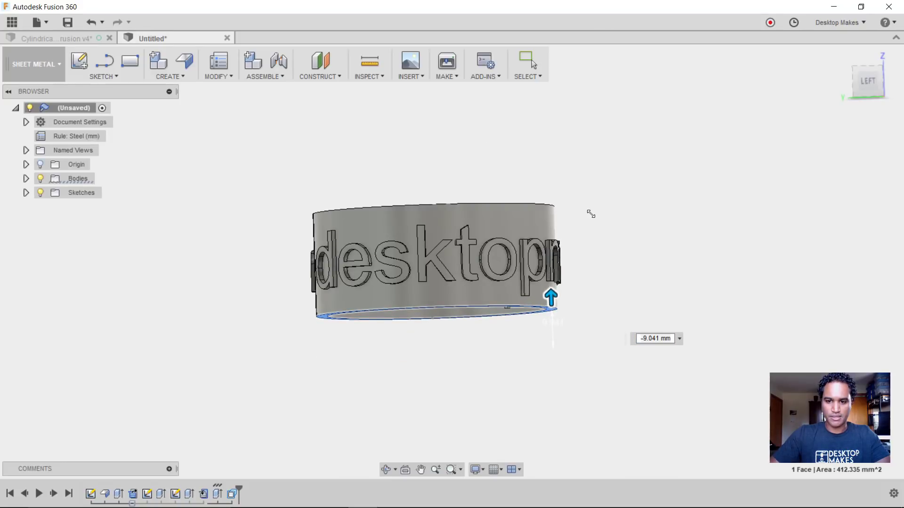
key("Return")
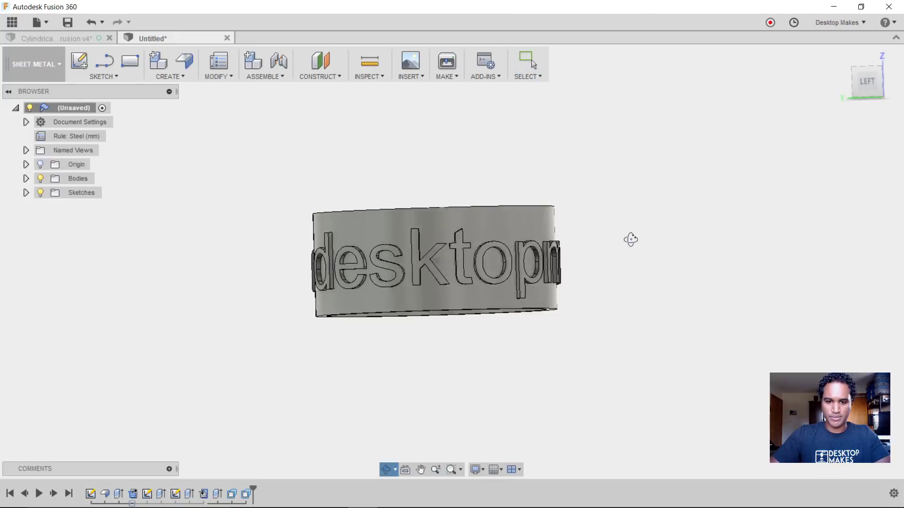
middle_click_drag(629, 239, 634, 274, "shift")
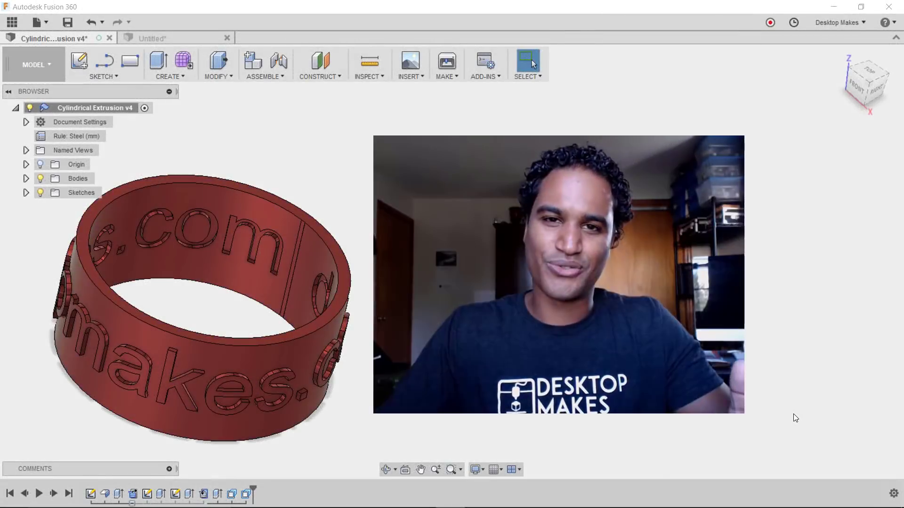